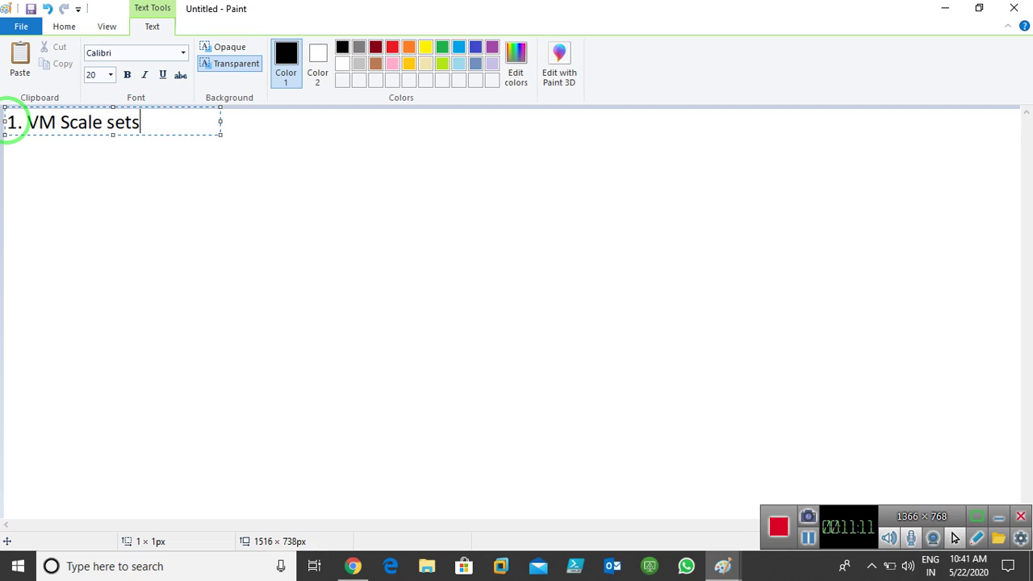
Step: Add "2. Resource Group" and "3. Vnet-1" as new lines below the VM Scale set item and finish the text
key("Return")
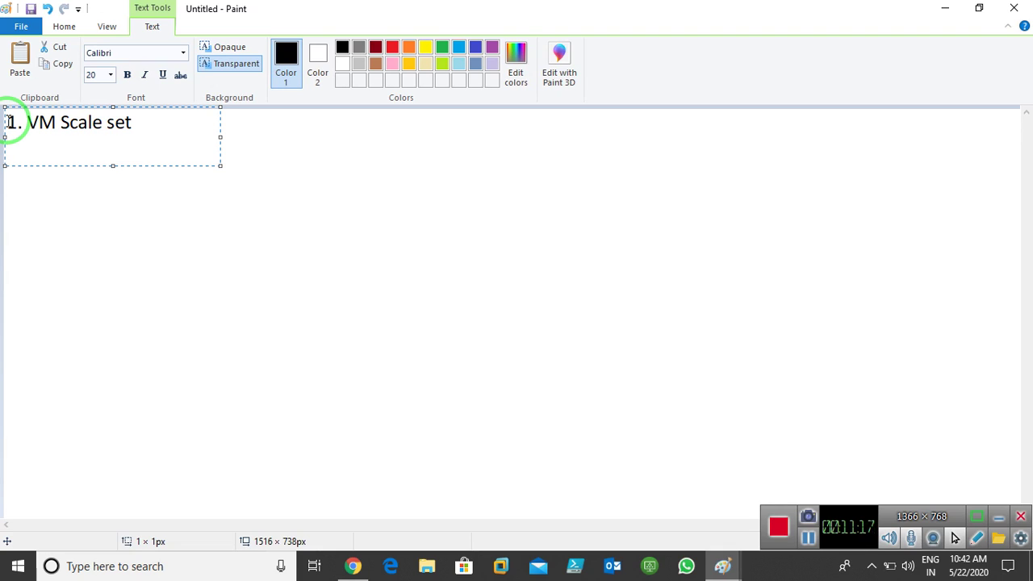
type("2. Resouc")
key("BackSpace")
key("BackSpace")
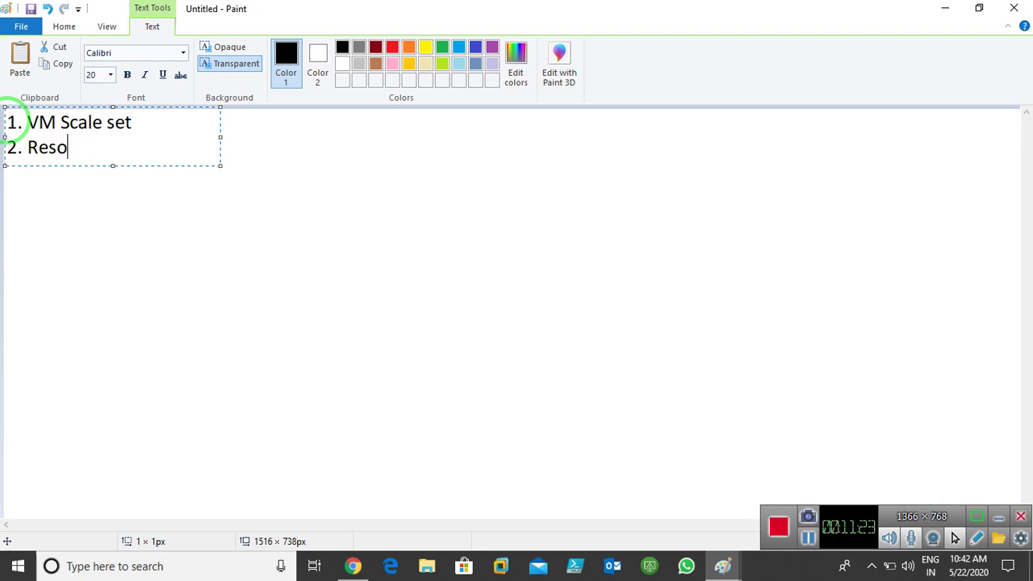
type("urce Group")
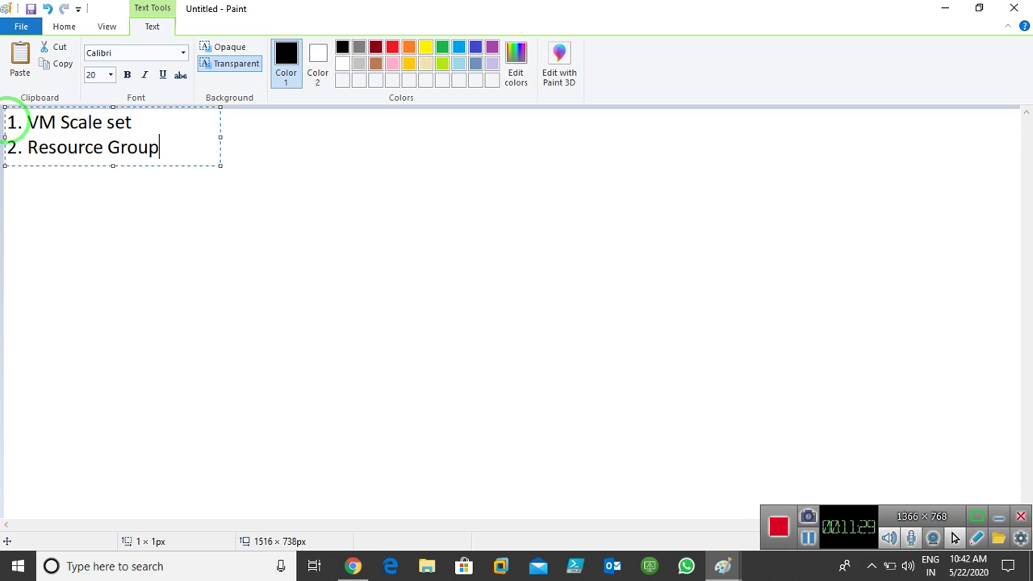
key("Return")
type("3. Vnet-1")
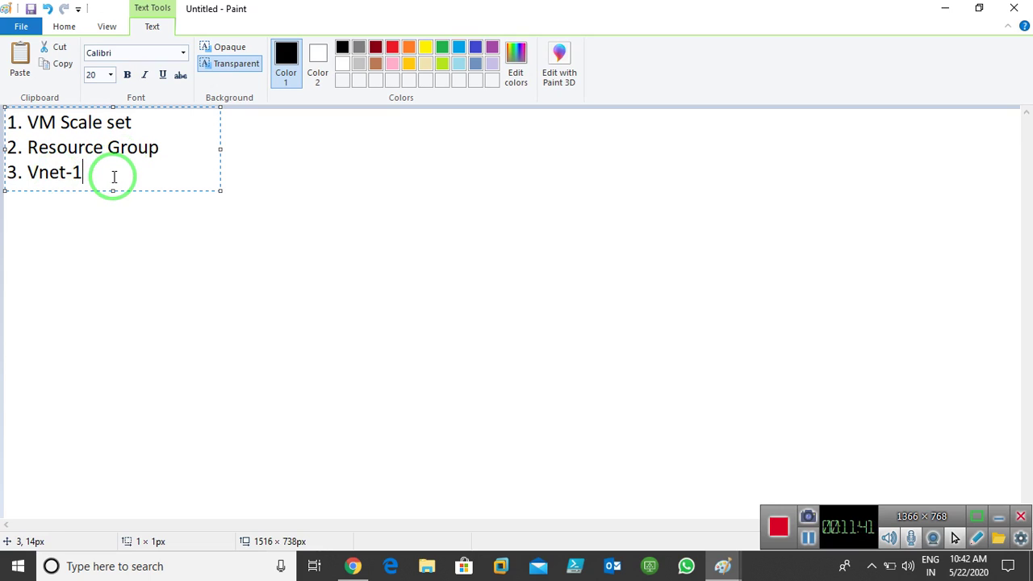
left_click(208, 229)
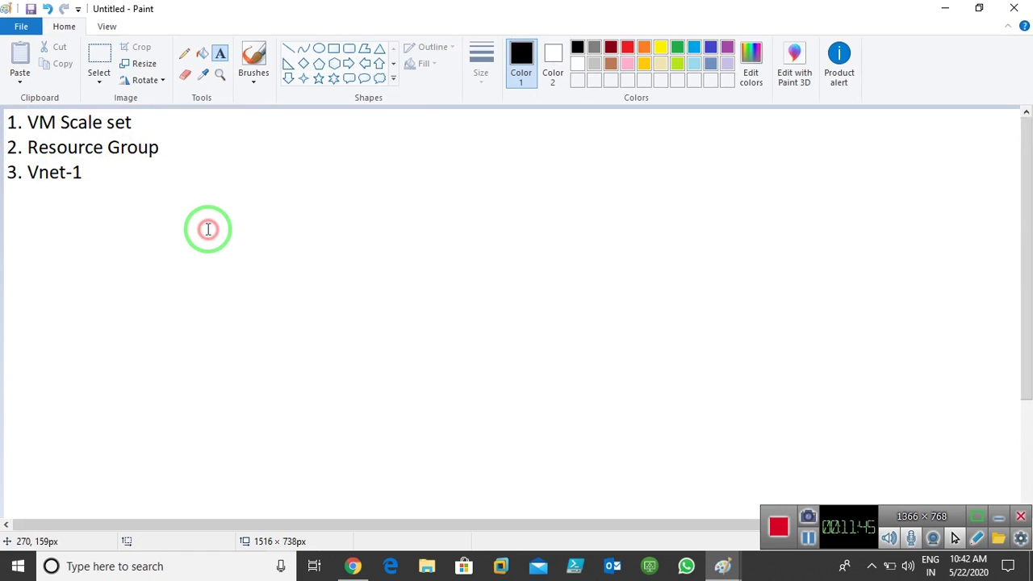
Step: Switch to the Azure portal in Chrome, search for "scal" and begin a new virtual machine scale set
left_click(354, 565)
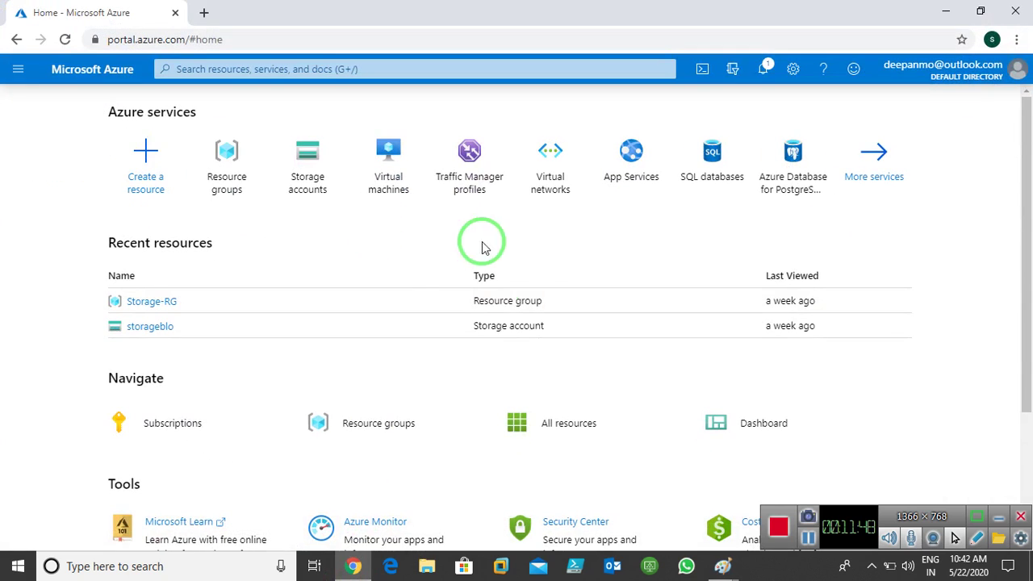
left_click(370, 66)
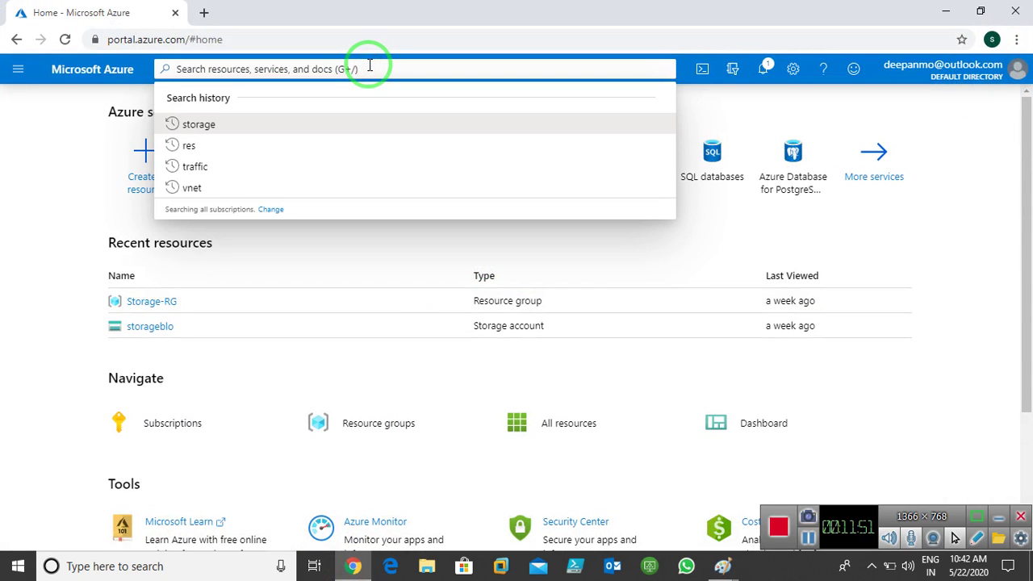
type("scal")
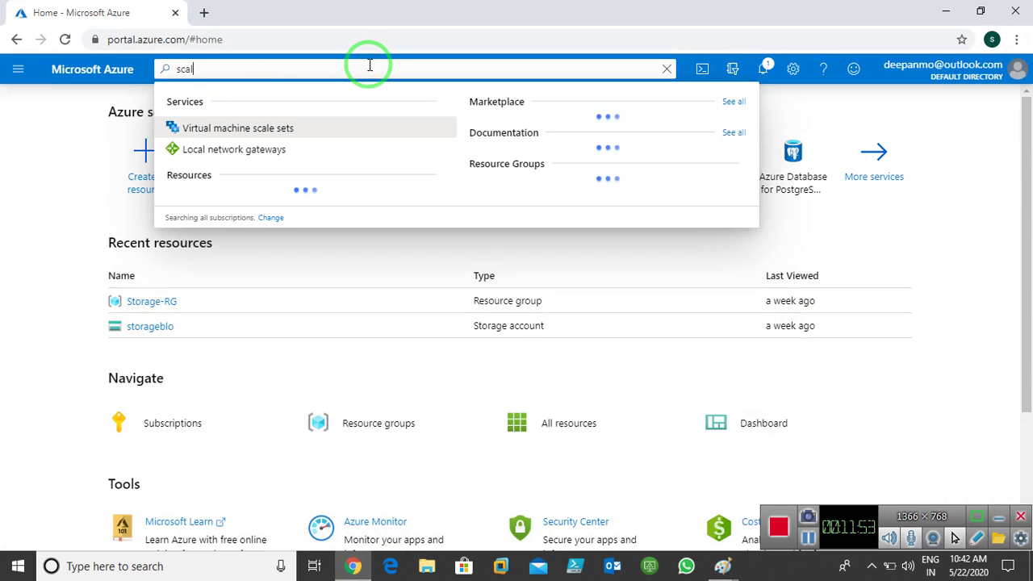
left_click(275, 132)
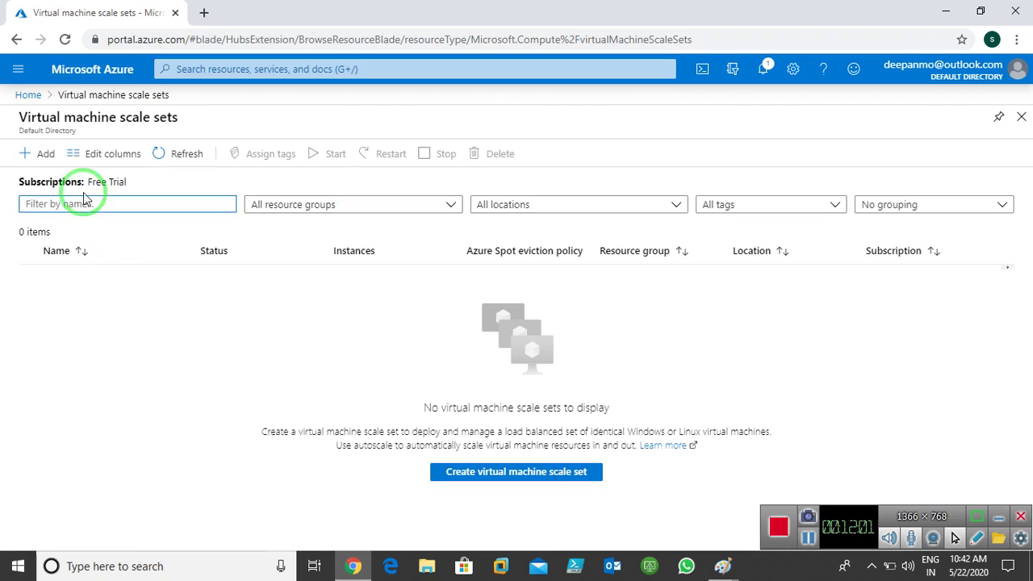
left_click(34, 155)
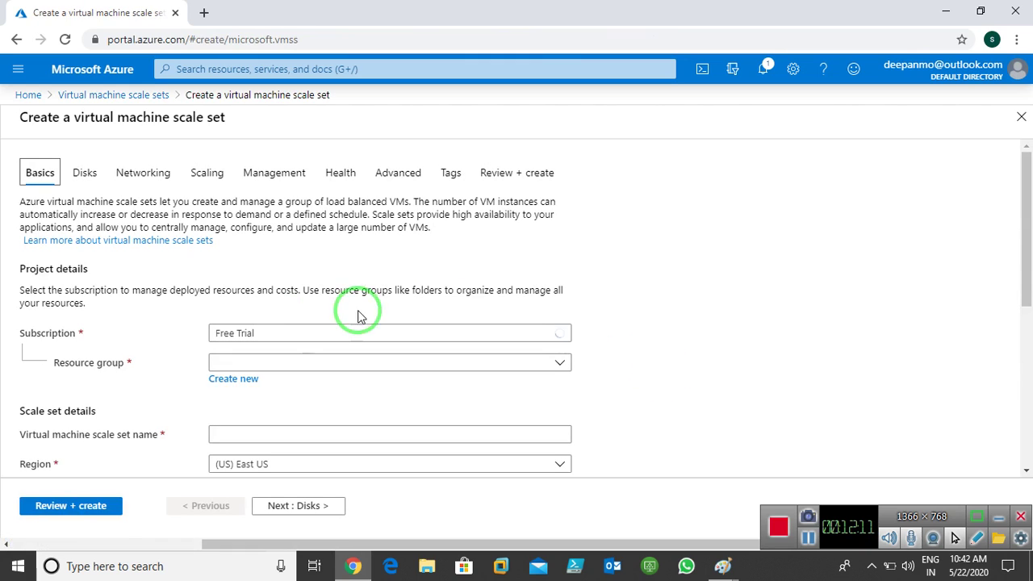
Step: Create a new resource group scalling-rg for the scale set and name the scale set Autoscalling1
scroll(412, 284, "down", 1)
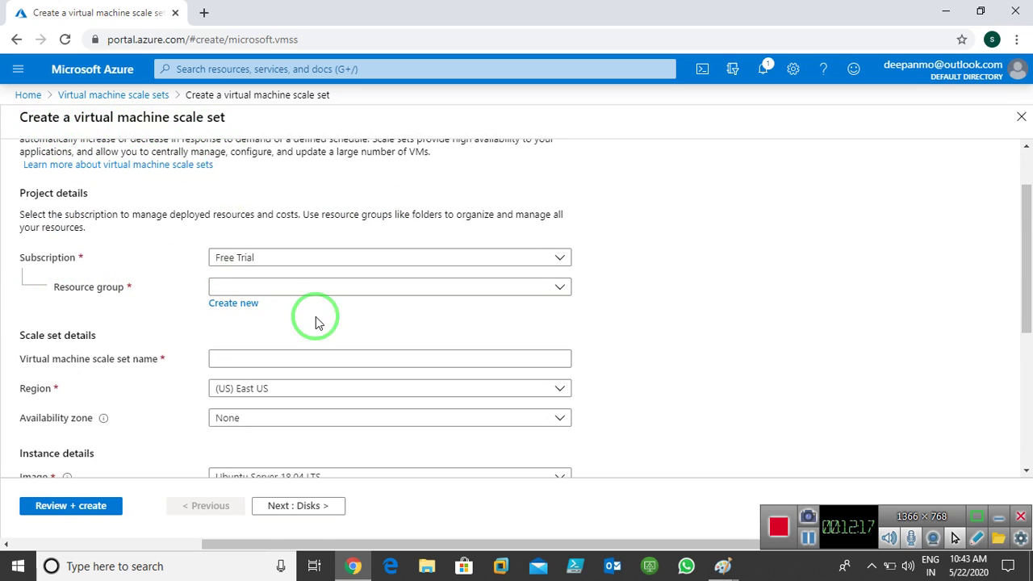
left_click(244, 305)
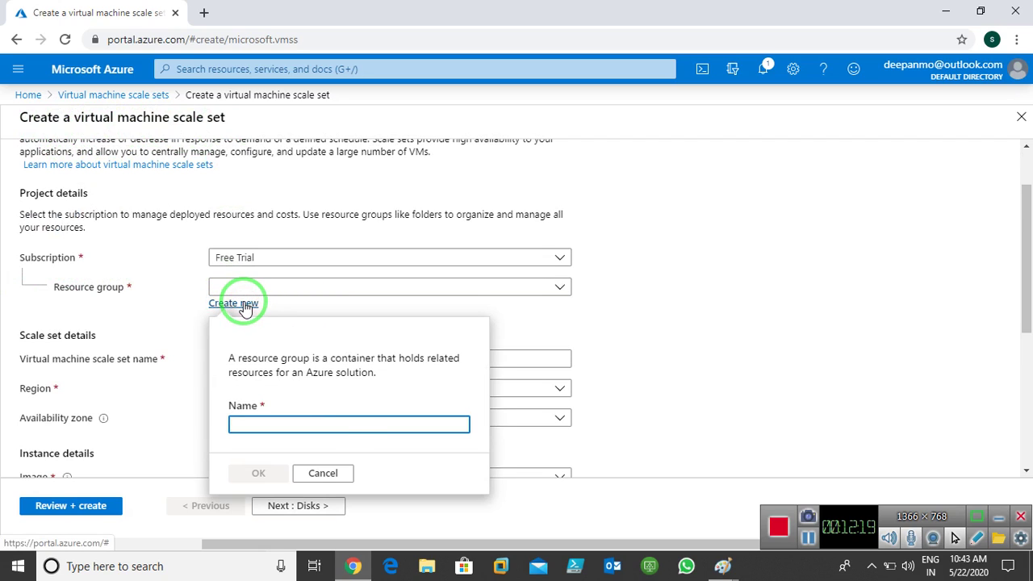
left_click(346, 422)
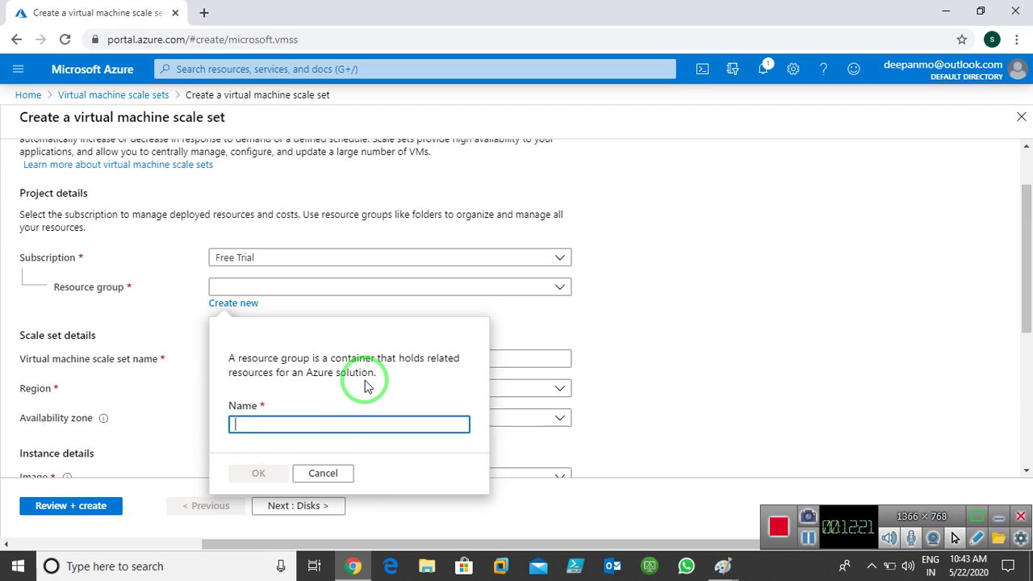
type("scalling-rg")
left_click(267, 472)
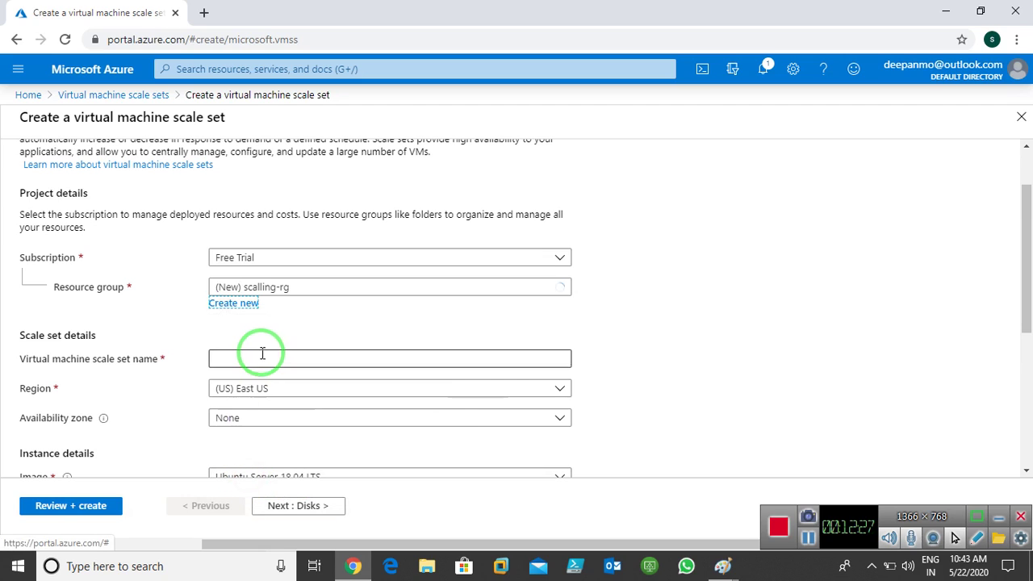
left_click(261, 355)
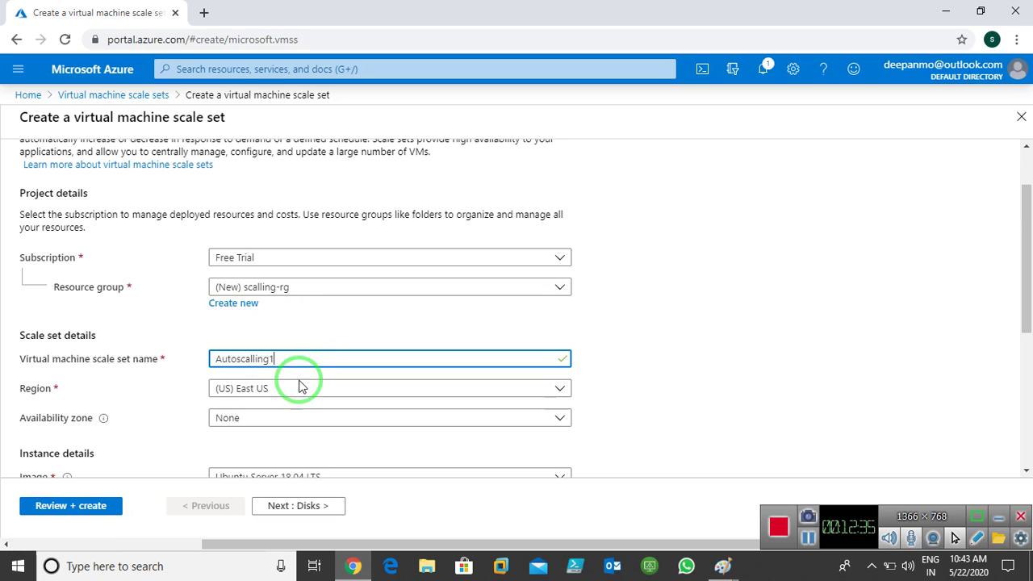
left_click(642, 372)
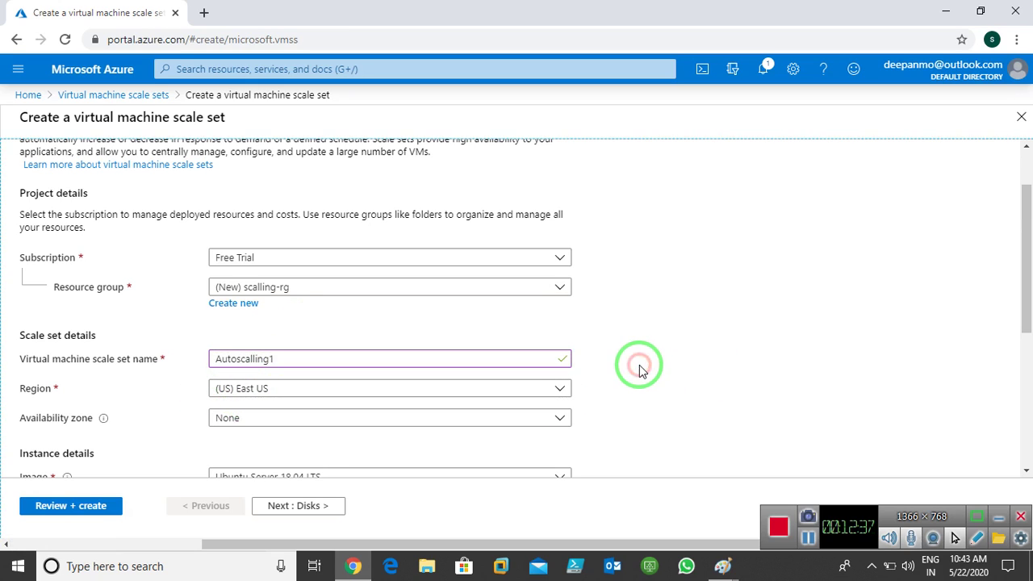
Step: Look through the region choices and check the availability zone setting of the scale set
scroll(641, 368, "down", 2)
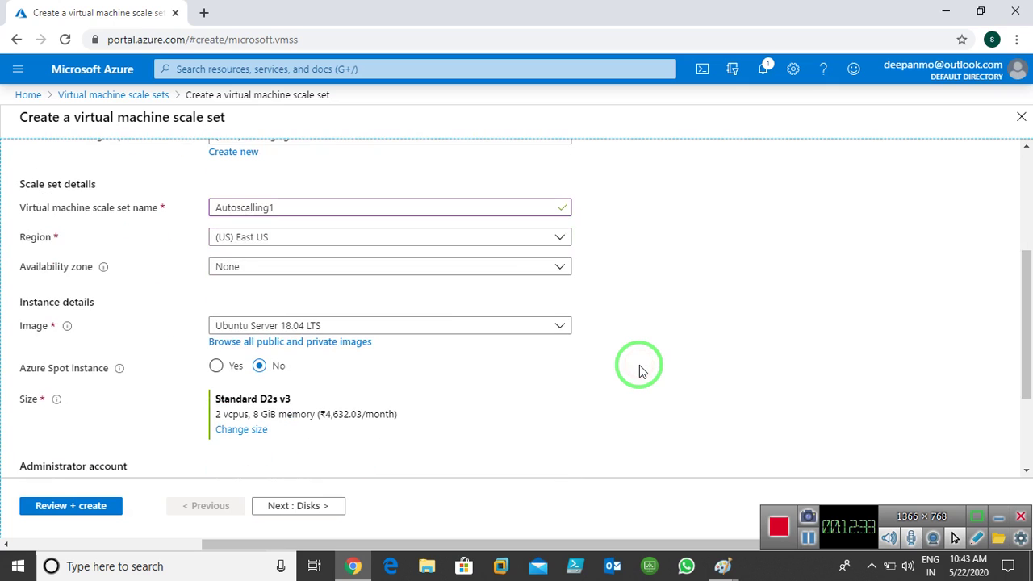
left_click(396, 237)
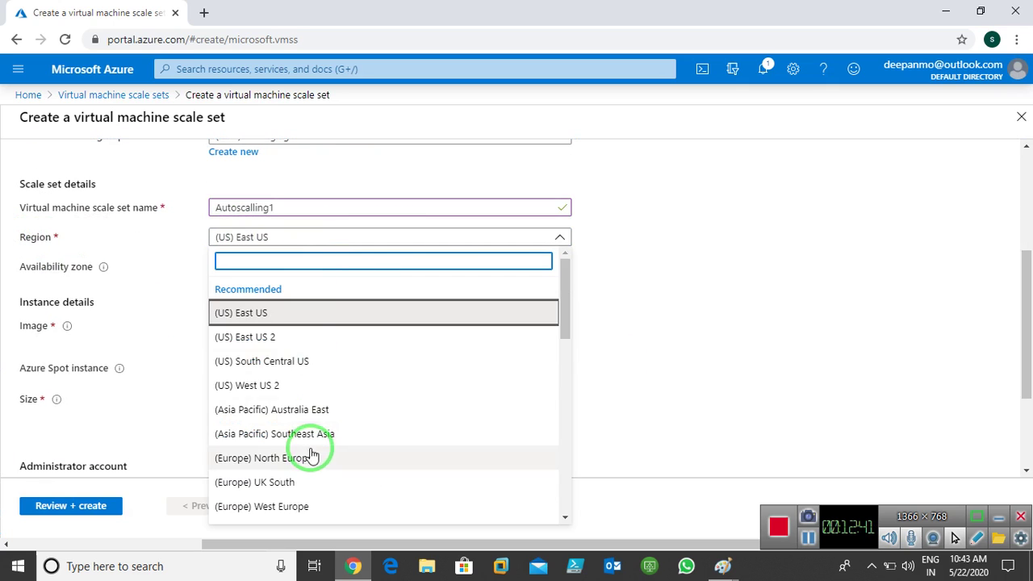
scroll(339, 396, "down", 4)
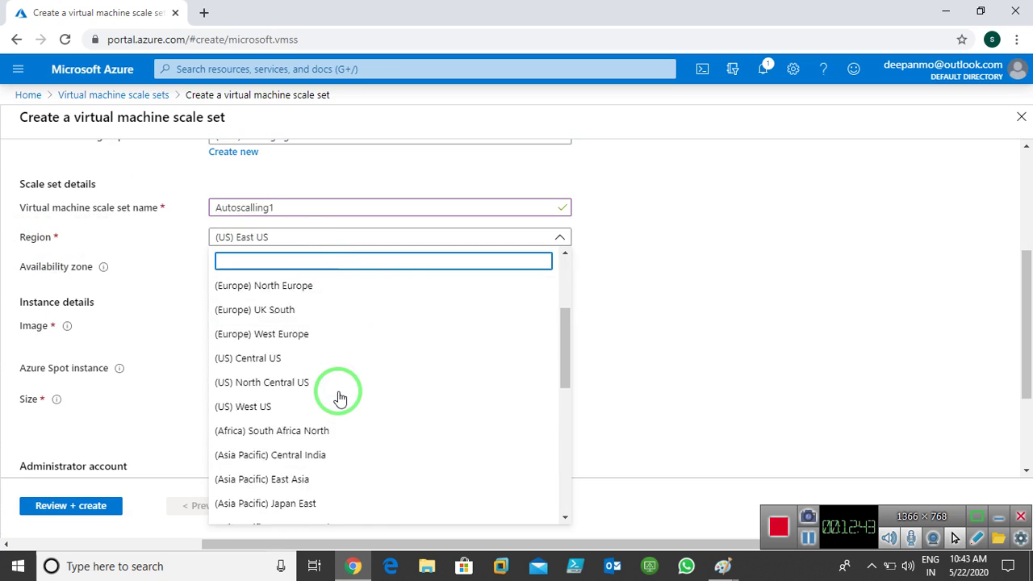
scroll(339, 397, "up", 5)
left_click(669, 328)
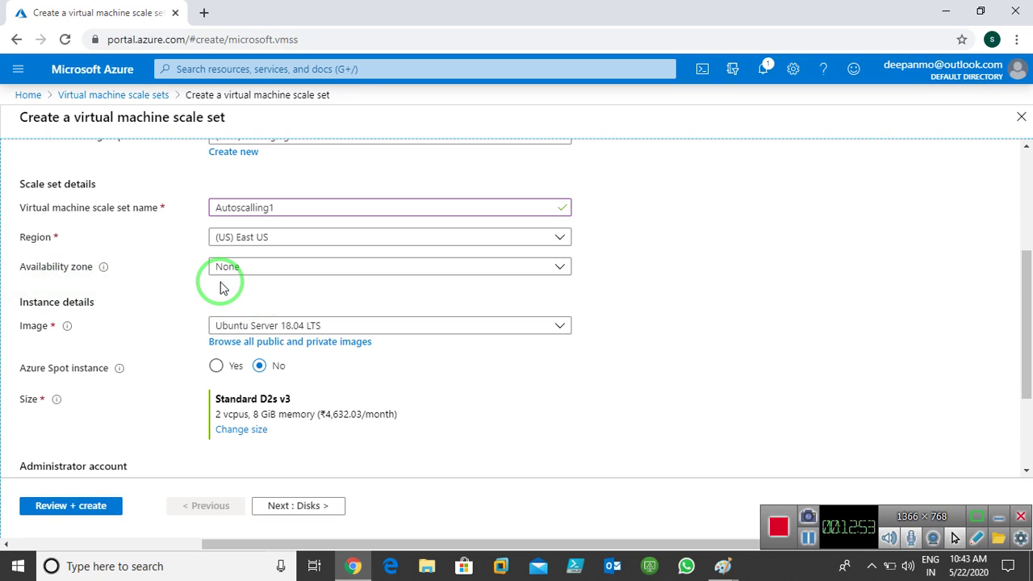
left_click(334, 272)
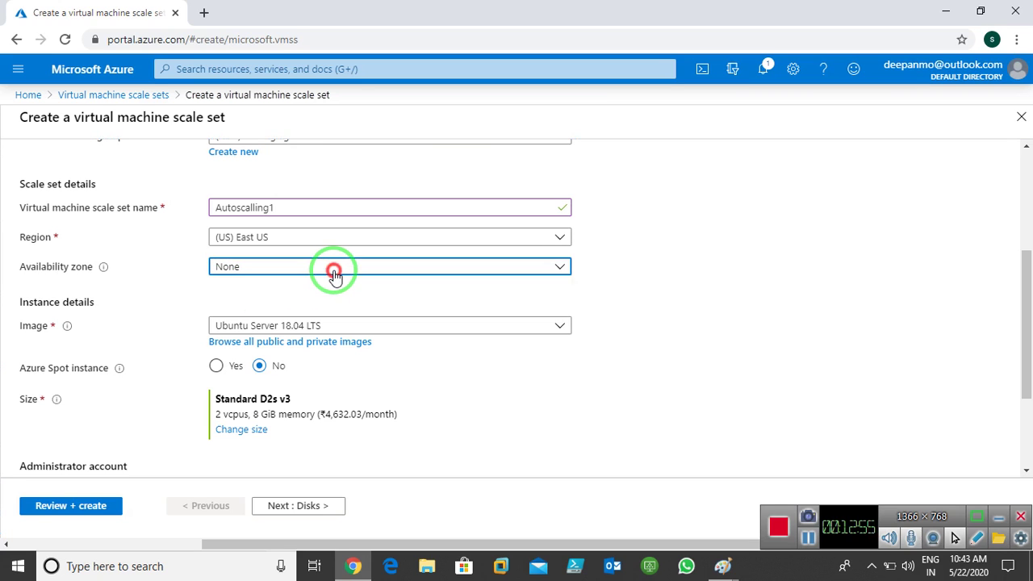
left_click(336, 277)
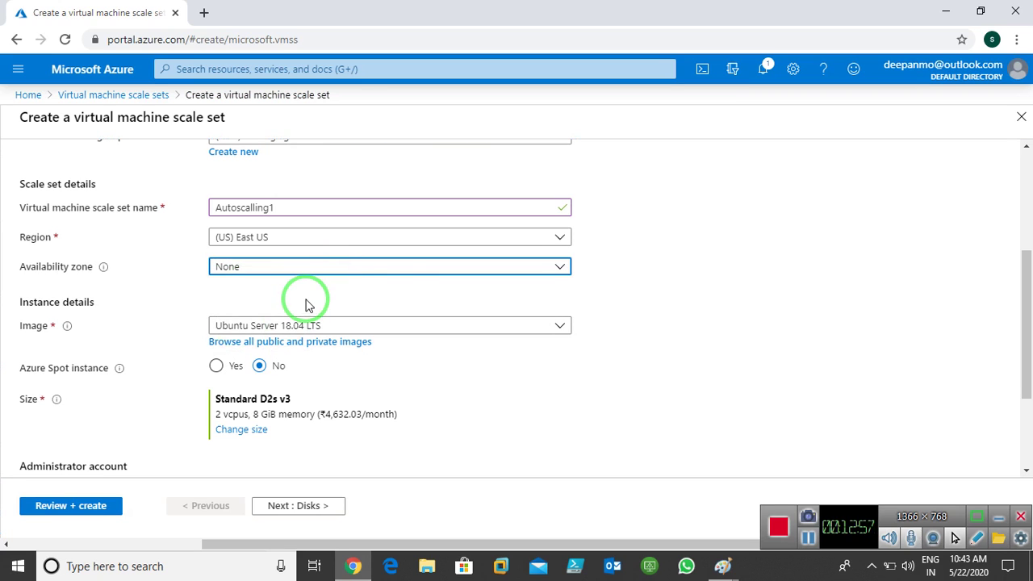
Step: Set the instance image of the scale set to Windows Server 2016 Datacenter
scroll(615, 340, "down", 1)
scroll(7, 177, "down", 3)
scroll(546, 235, "up", 2)
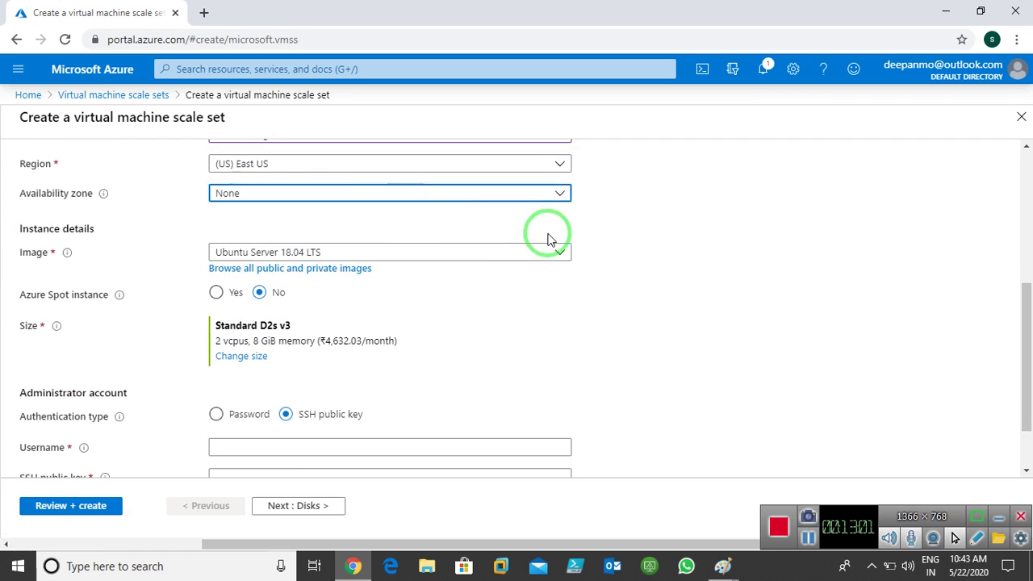
left_click(427, 262)
left_click(303, 467)
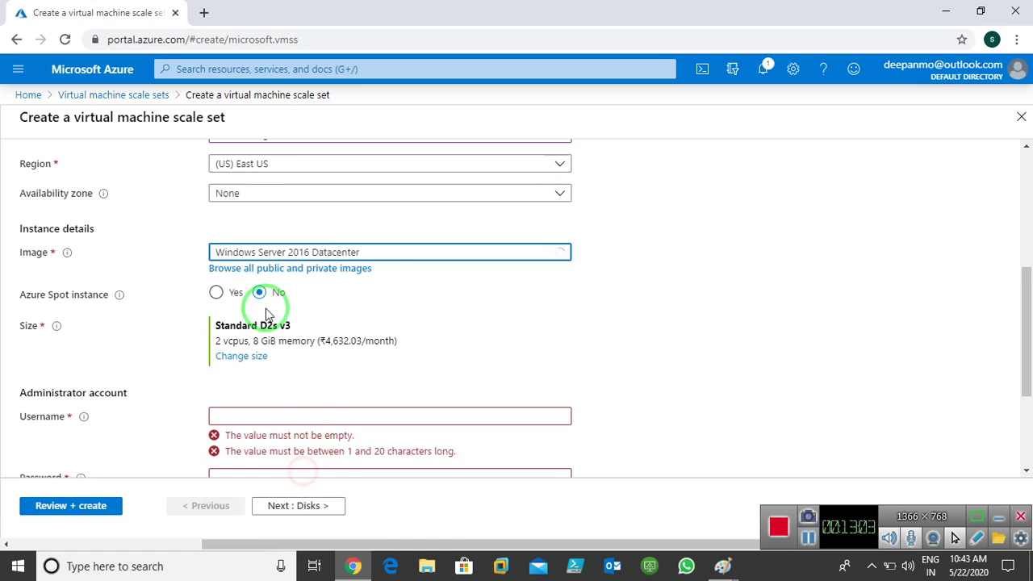
Step: Enter administrator as the administrator account's username and fill in the account password
scroll(591, 331, "down", 1)
scroll(590, 331, "down", 1)
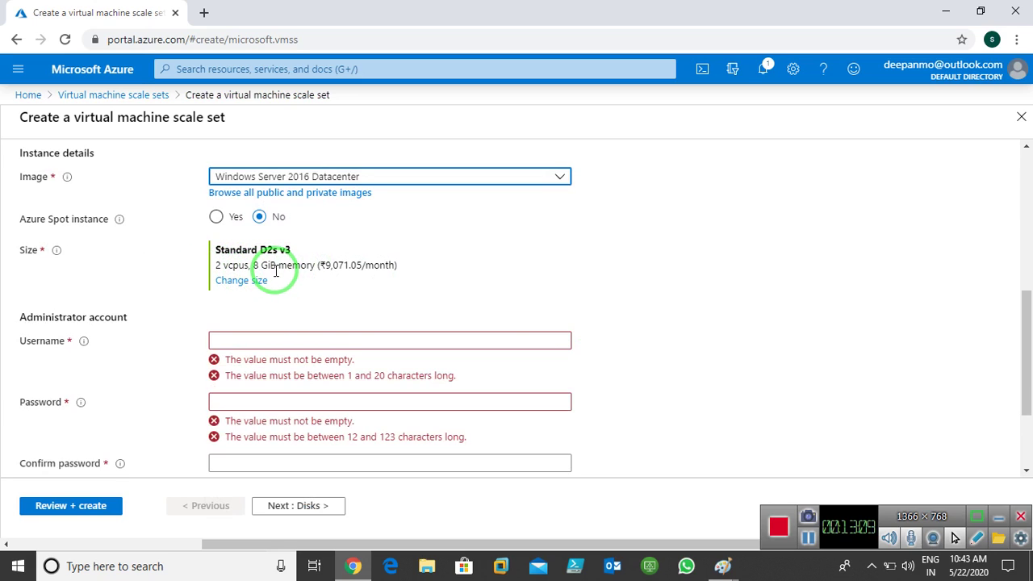
left_click(318, 340)
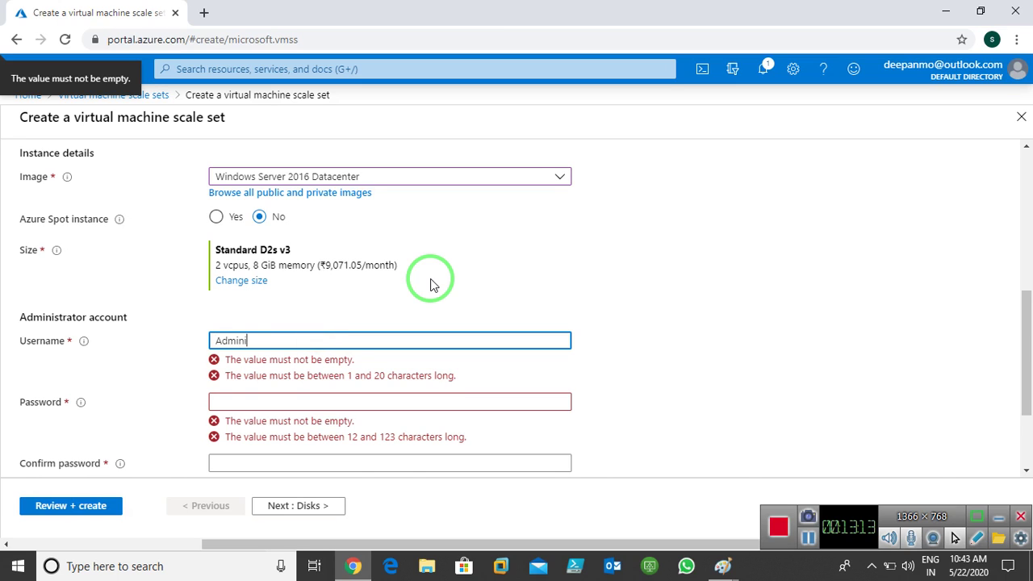
key("BackSpace")
key("BackSpace")
key("BackSpace")
key("BackSpace")
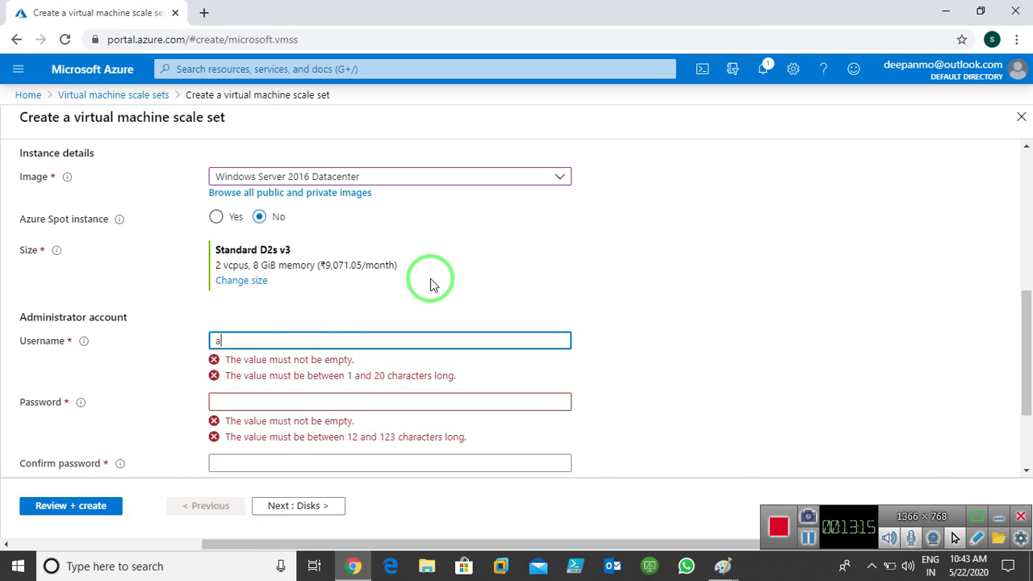
type("administrator")
key("Tab")
type("•••")
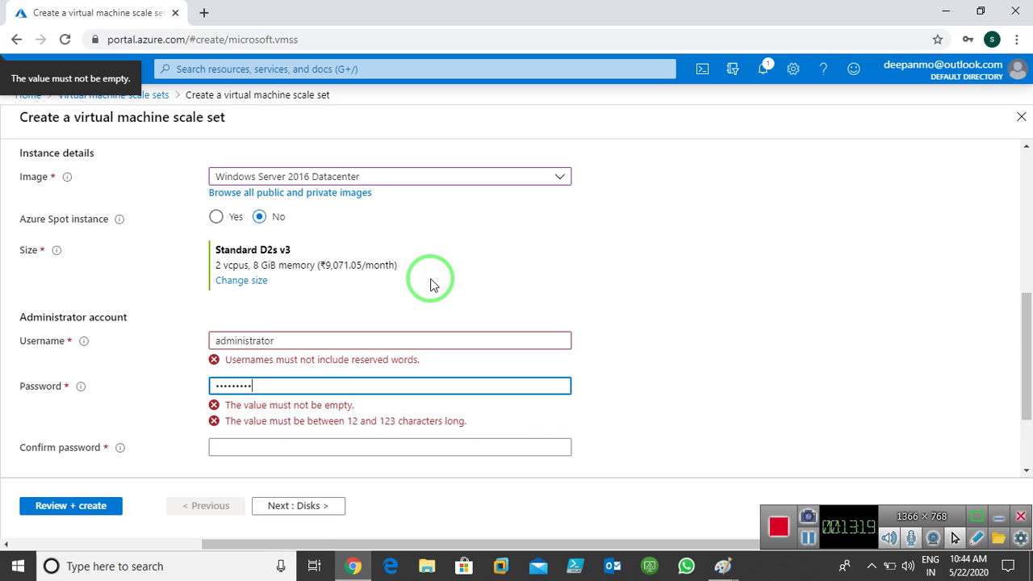
type("••••••••••")
Step: Change the administrator account's username to administrator1 and fill in the password confirmation
key("shift+Tab")
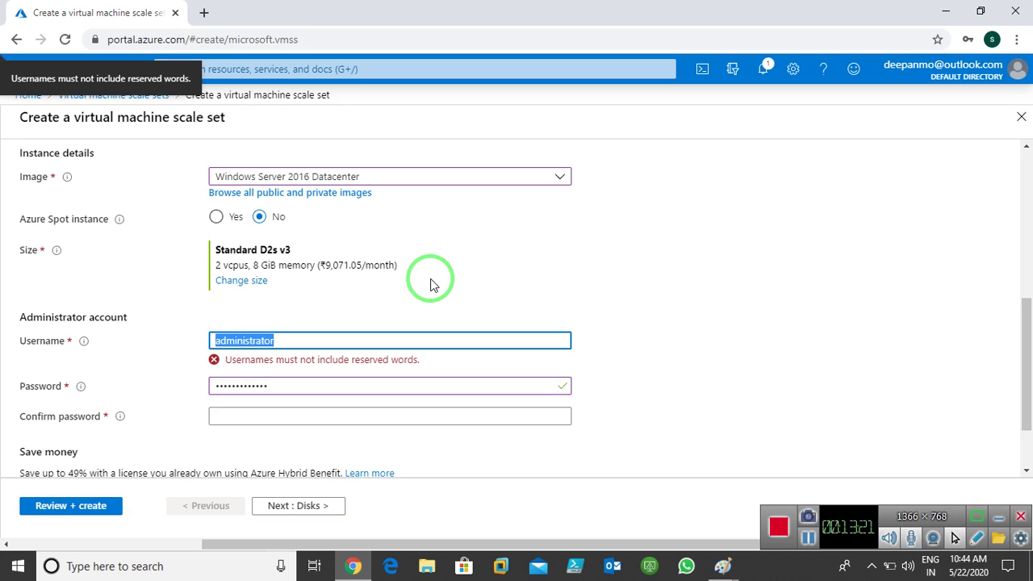
key("End")
type("1")
key("Tab")
key("Tab")
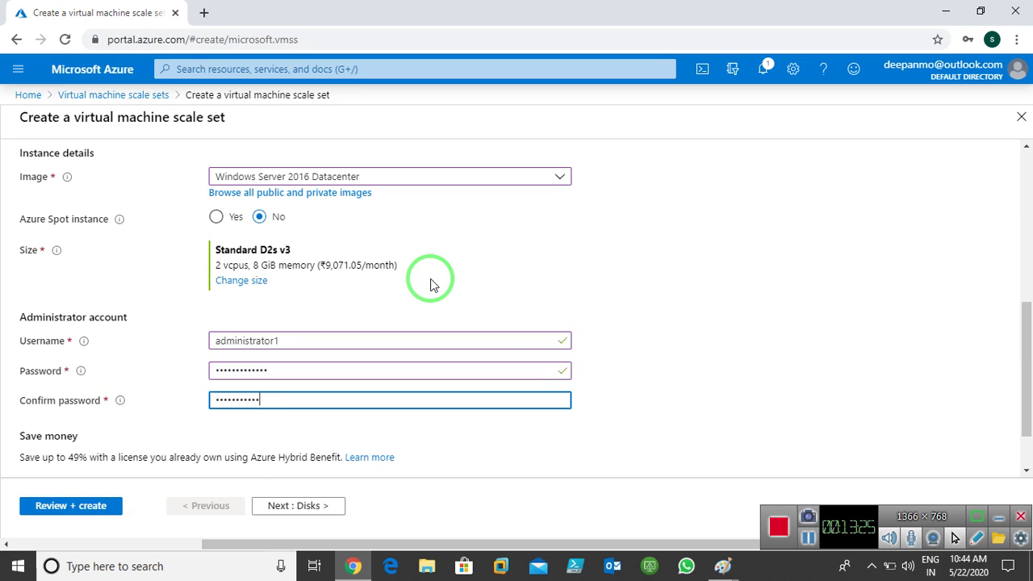
Step: Accept the default disk options, advance to the Networking settings and review the virtual network, network interface and load balancing options
scroll(432, 281, "down", 1)
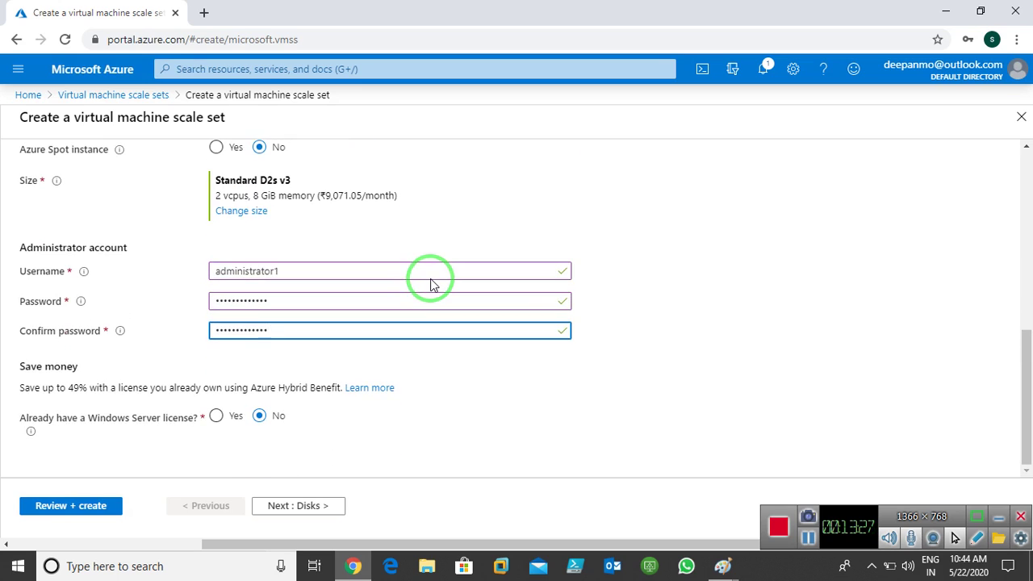
left_click(307, 506)
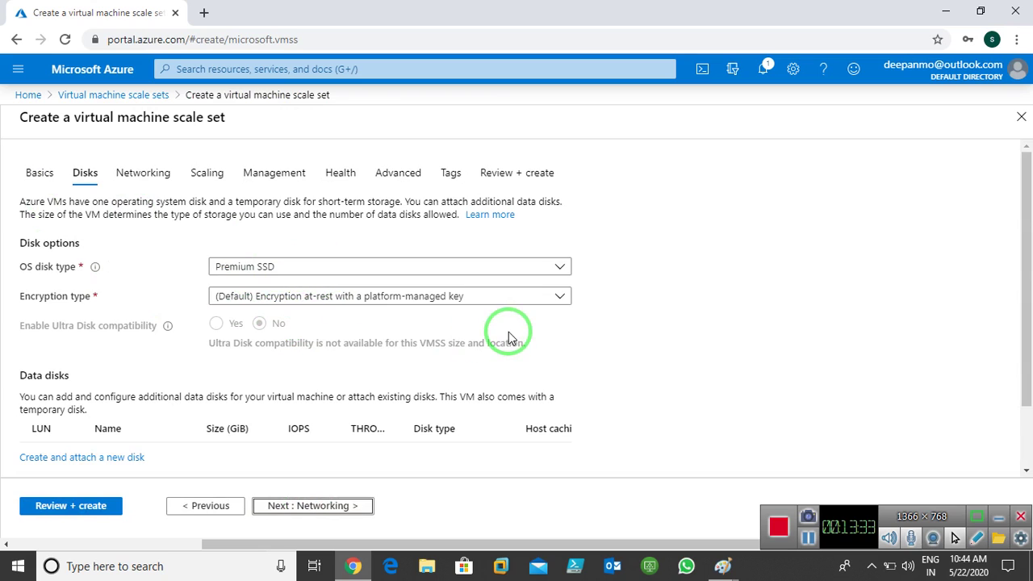
scroll(508, 338, "down", 2)
left_click(318, 501)
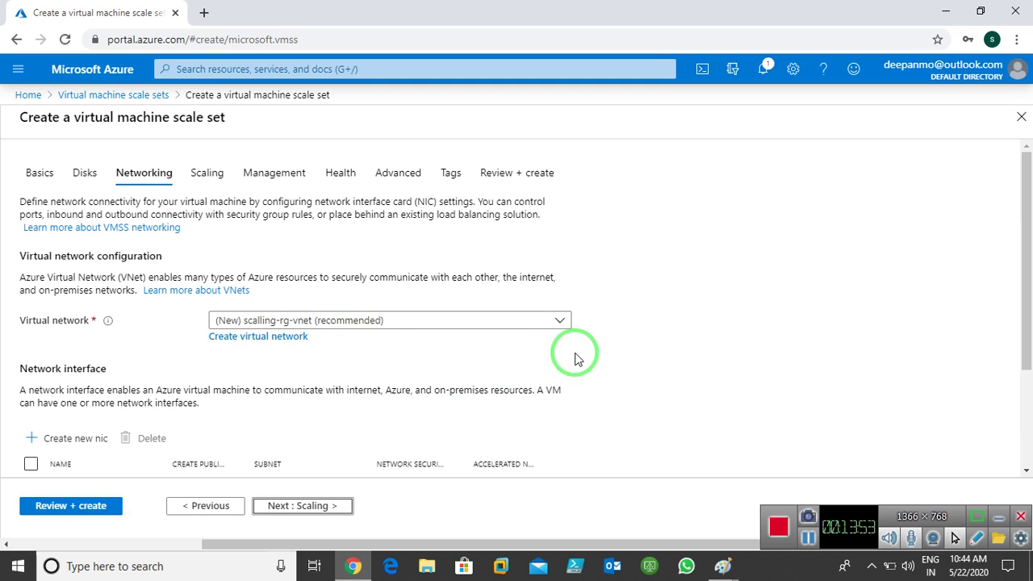
scroll(575, 359, "down", 2)
scroll(572, 355, "up", 1)
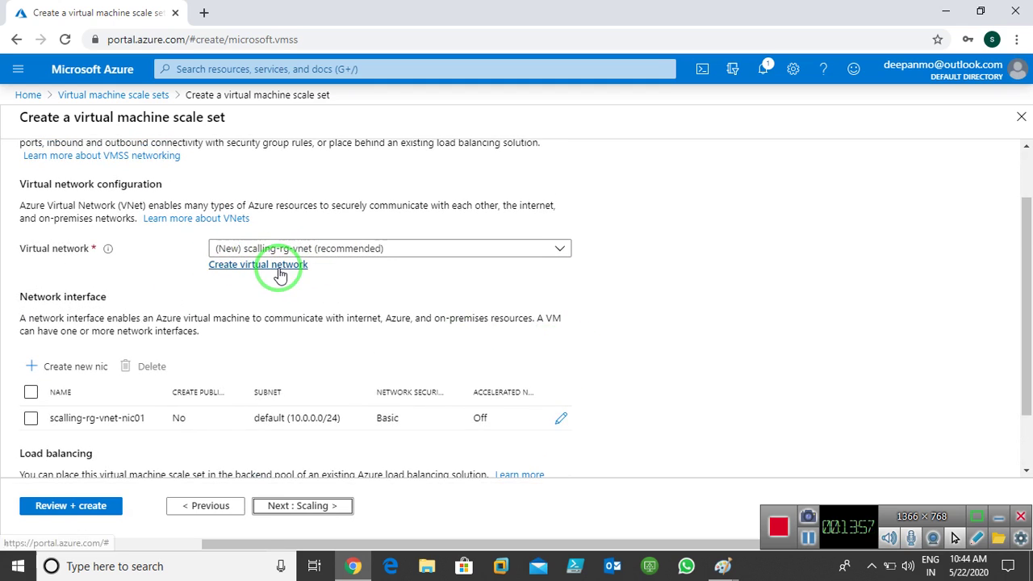
scroll(592, 404, "down", 1)
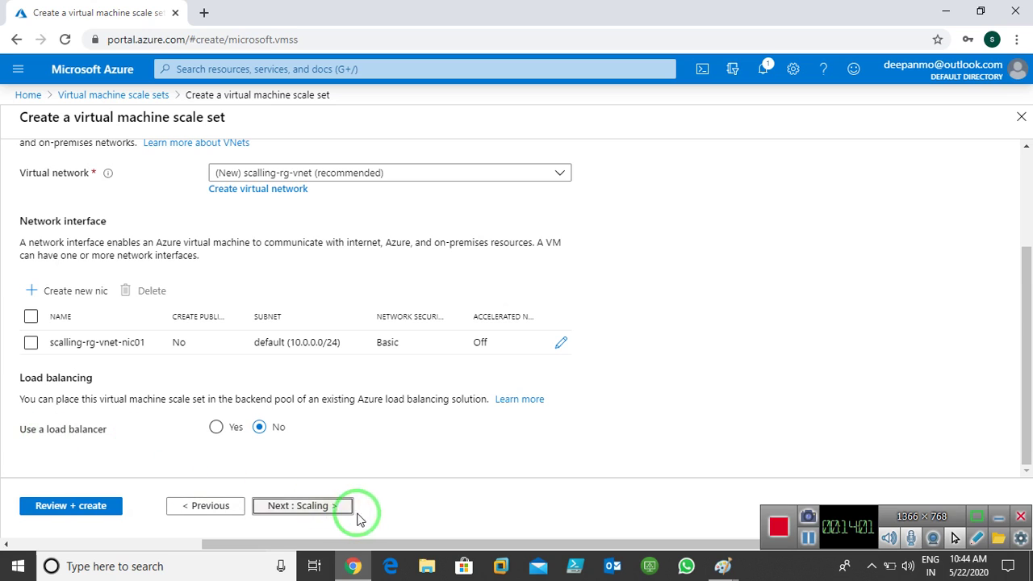
Step: Advance to the Scaling settings, keep the initial instance count of 2 and choose the Custom scaling policy
left_click(298, 505)
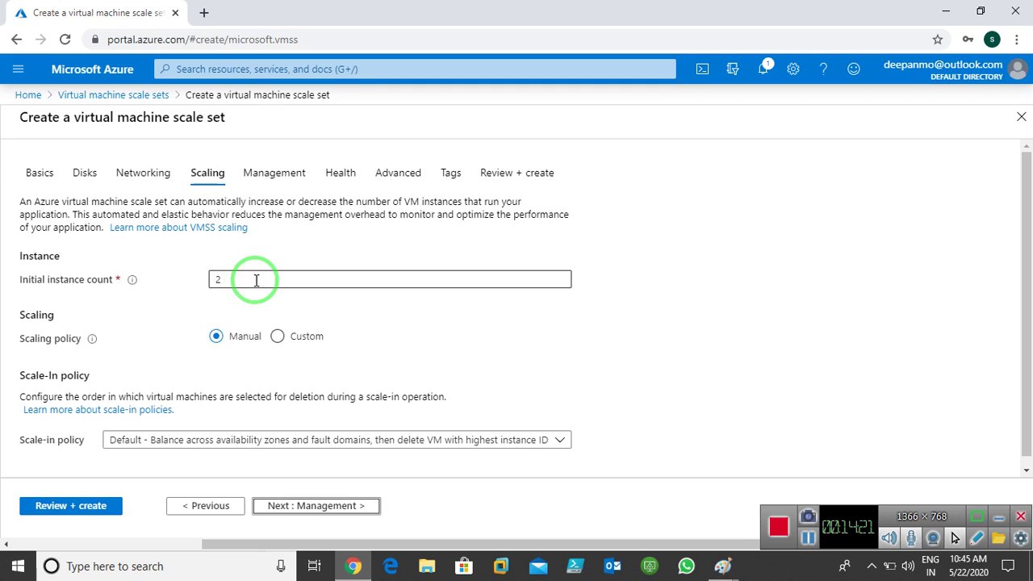
left_click(244, 280)
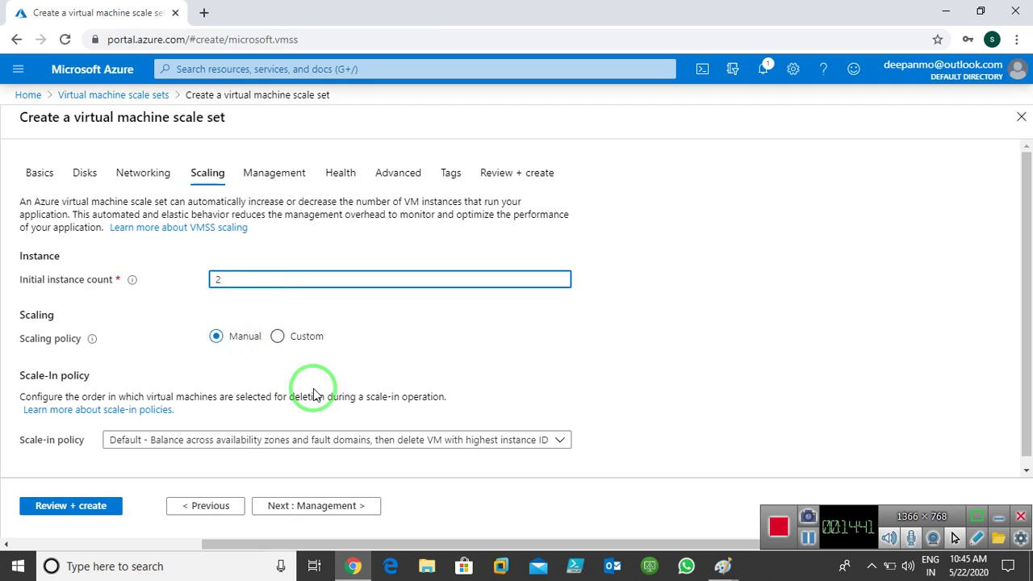
scroll(498, 365, "down", 1)
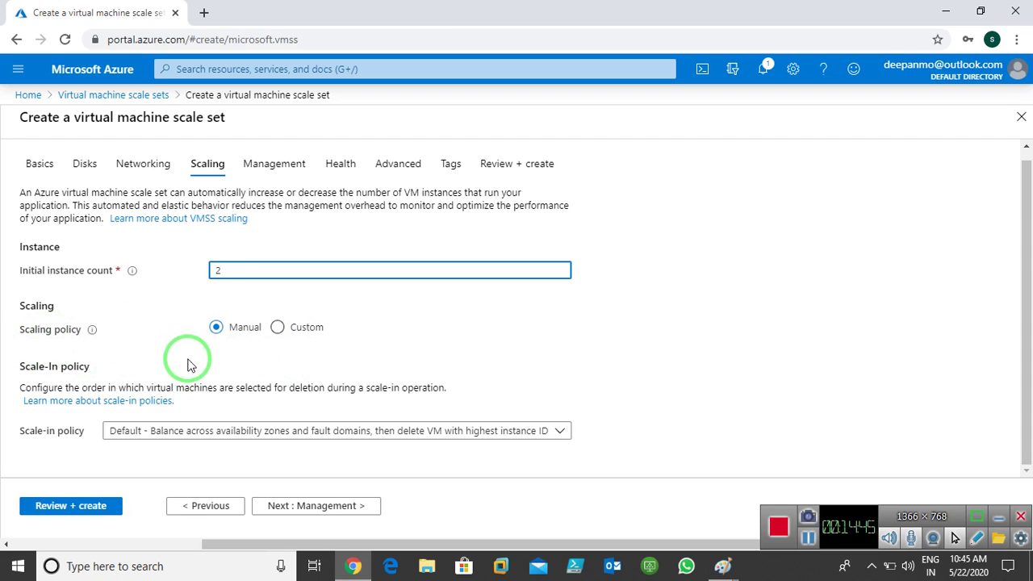
left_click(277, 327)
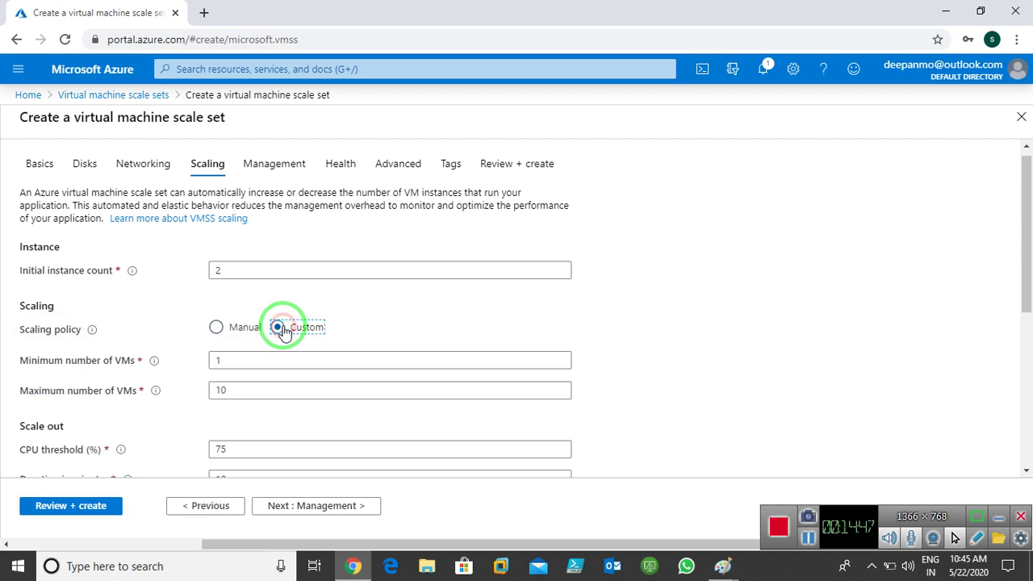
left_click(246, 330)
left_click(306, 330)
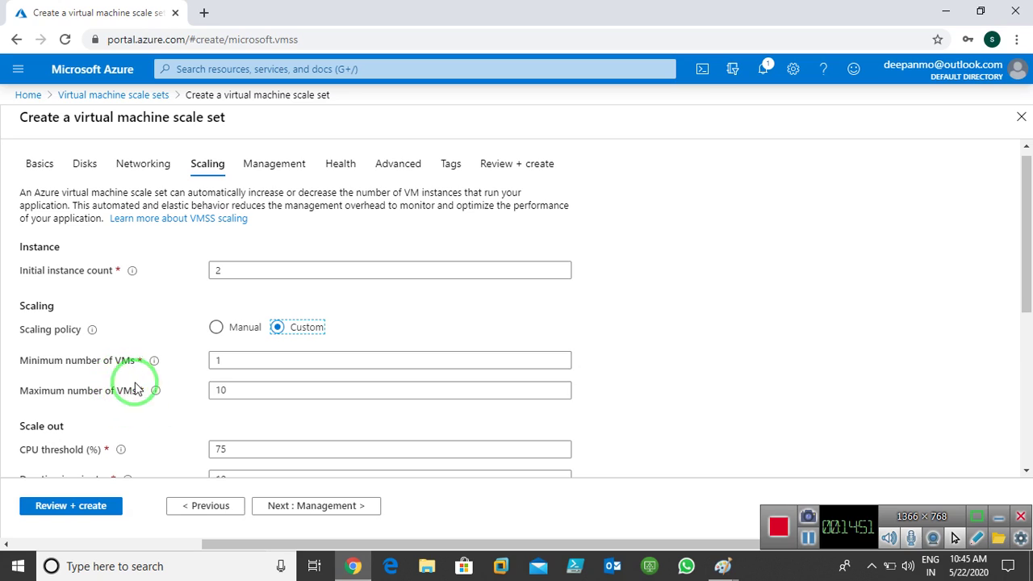
Step: Set the minimum number of VMs in the custom scaling policy to 2
left_click(229, 361)
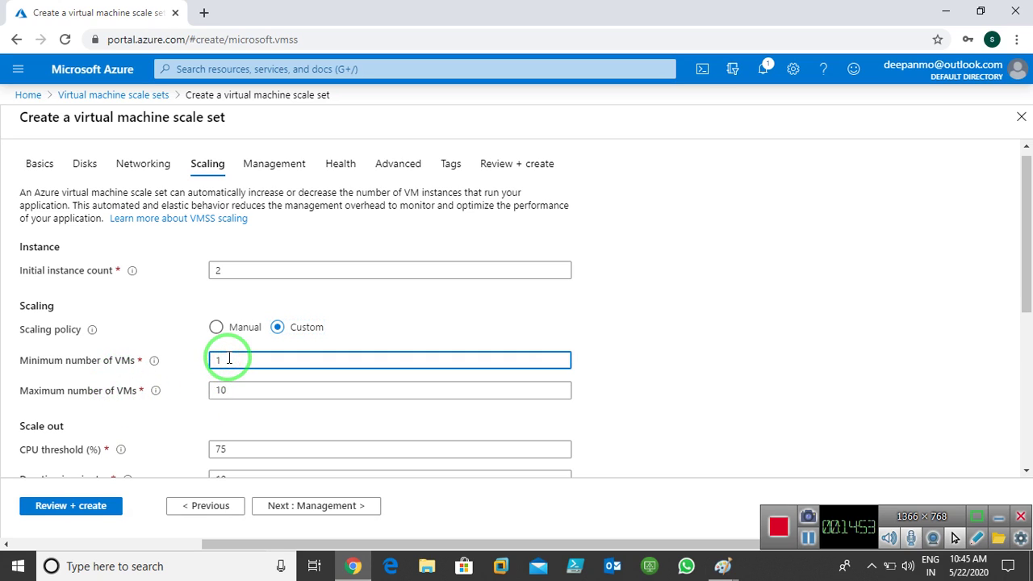
key("BackSpace")
type("2")
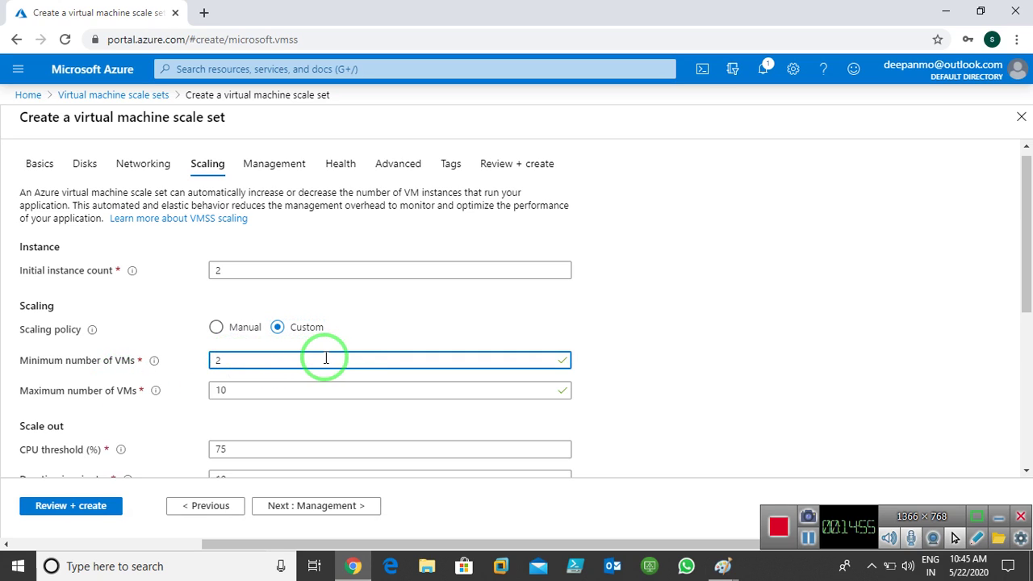
Step: Try 1000 and 1001 as the maximum number of VMs and set the value back to 10
scroll(589, 361, "down", 2)
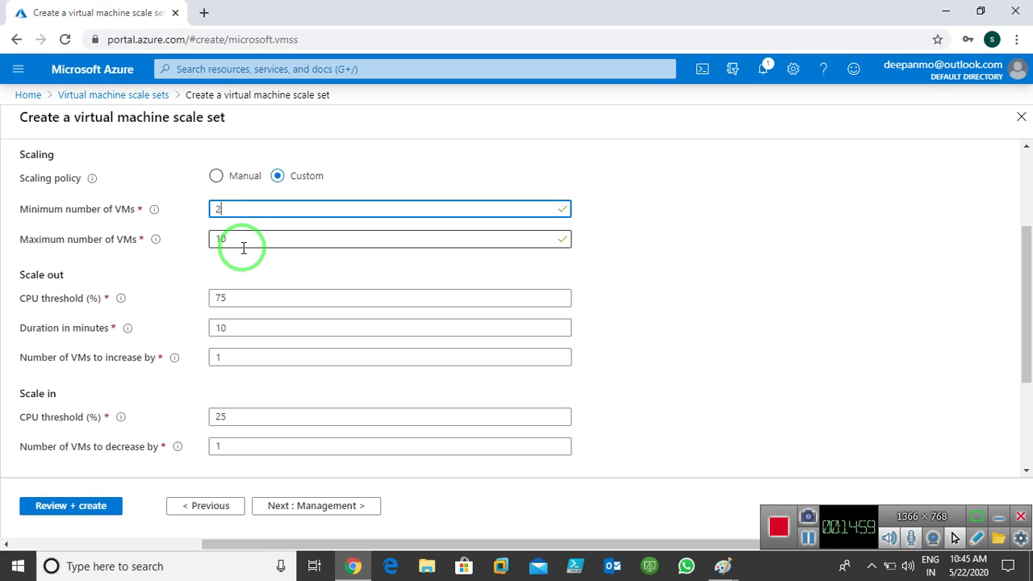
left_click(242, 240)
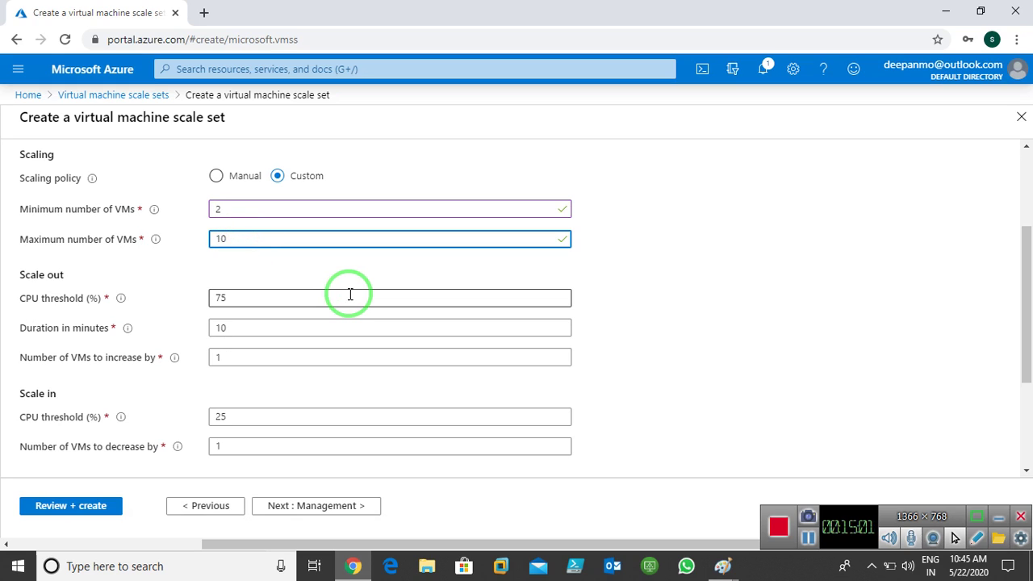
type("000")
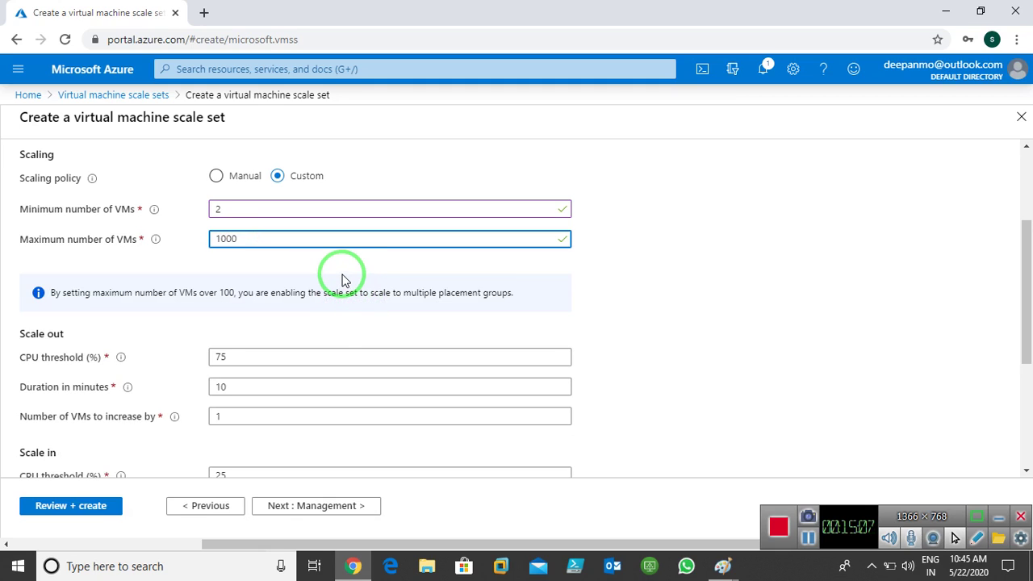
key("BackSpace")
type("1")
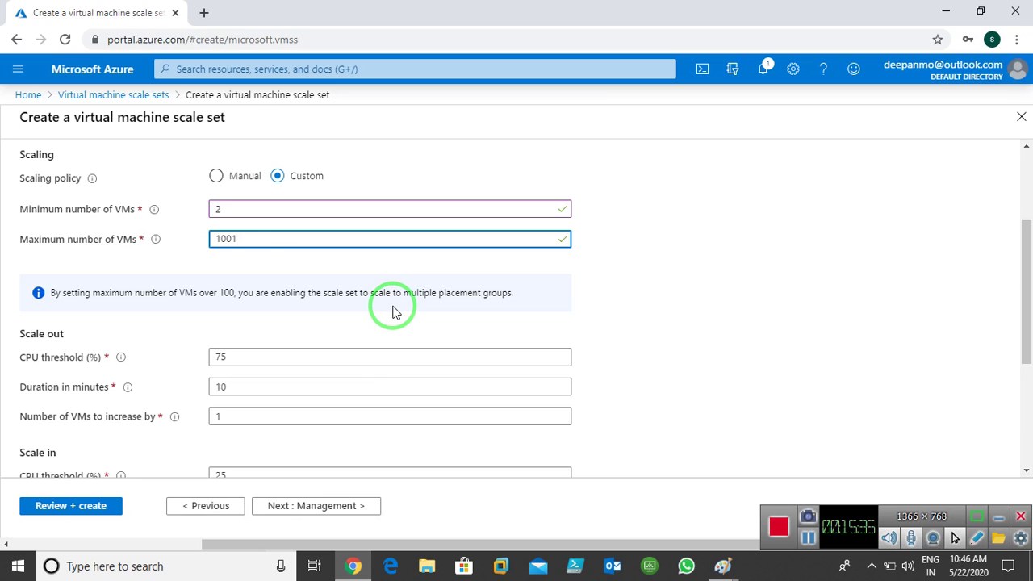
key("BackSpace")
key("BackSpace")
left_click(637, 264)
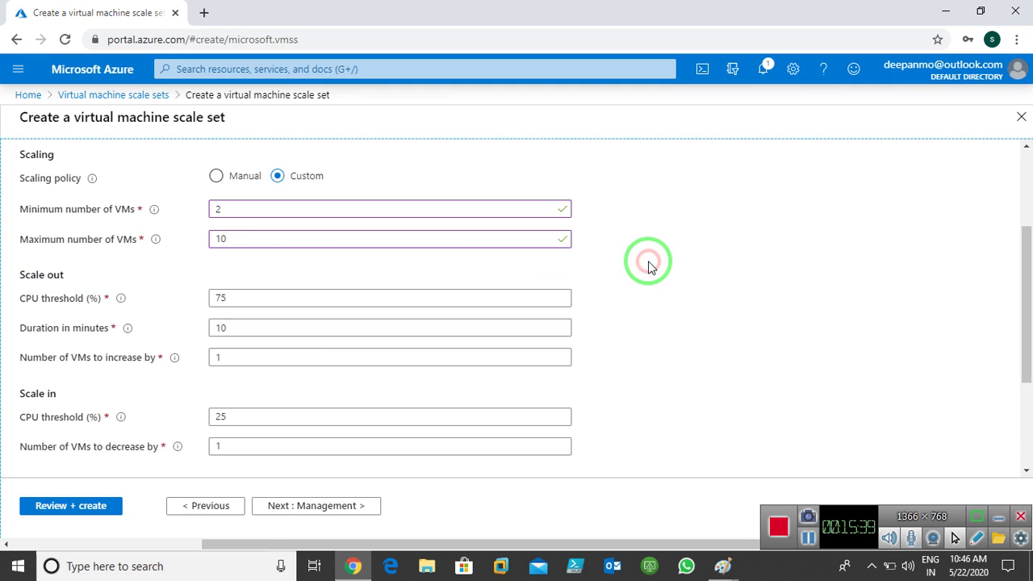
Step: Set the scale-out CPU threshold to 85 percent
scroll(616, 266, "down", 2)
scroll(232, 240, "up", 1)
scroll(231, 241, "up", 1)
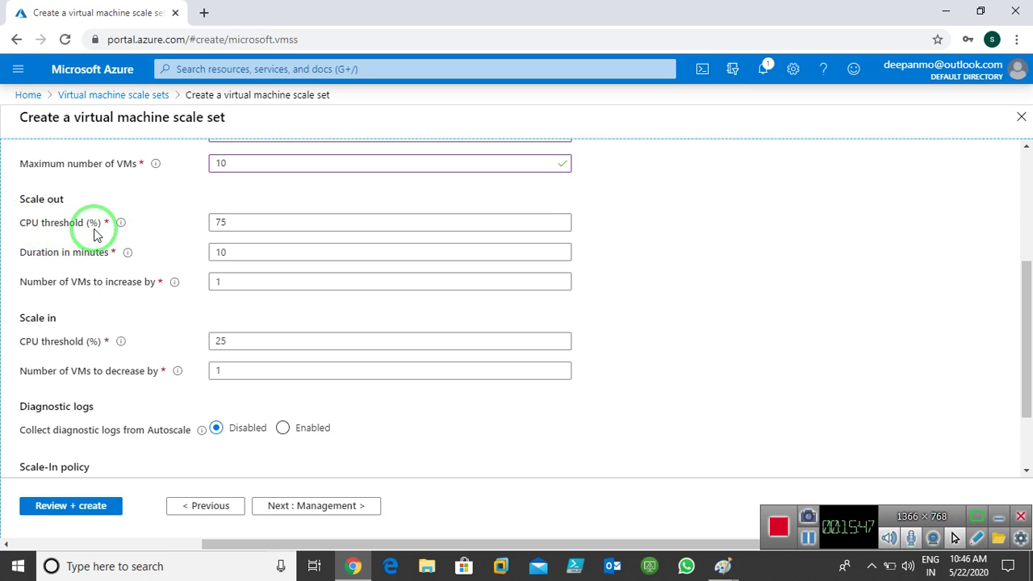
left_click(219, 223)
key("BackSpace")
type("8")
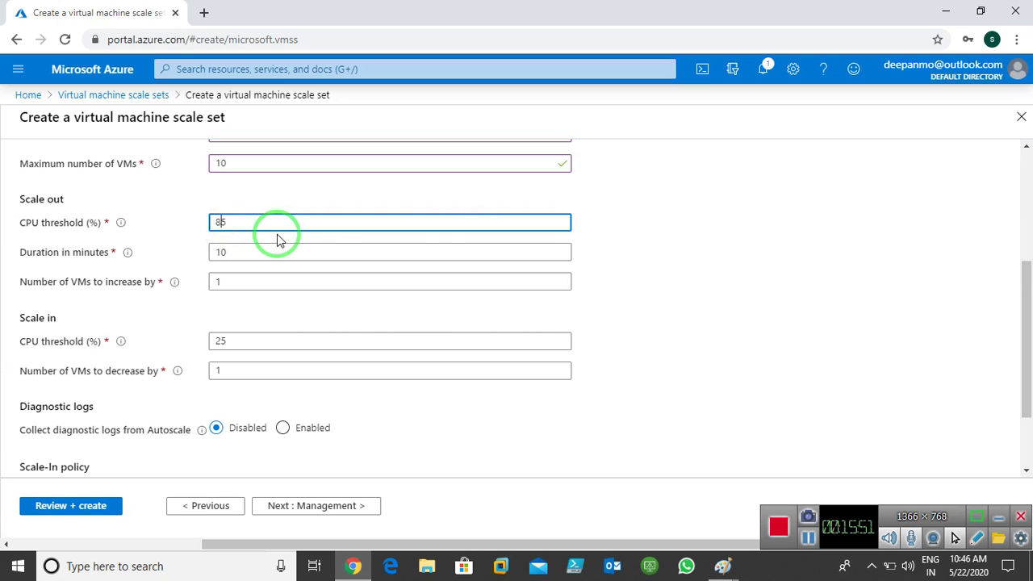
left_click(647, 239)
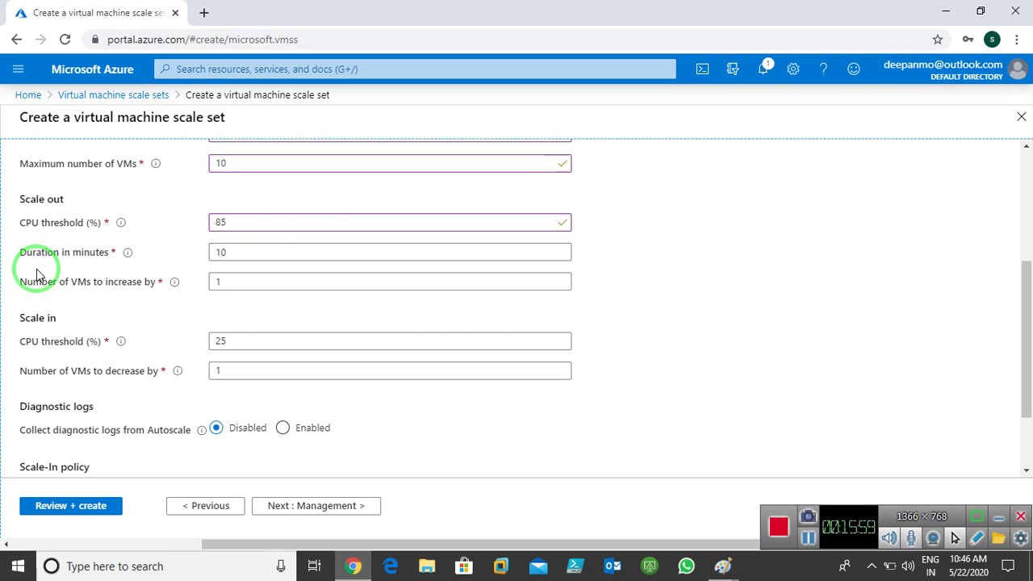
Step: Try 2 as the number of VMs to increase by on scale out and set the value back to 1
left_click(229, 252)
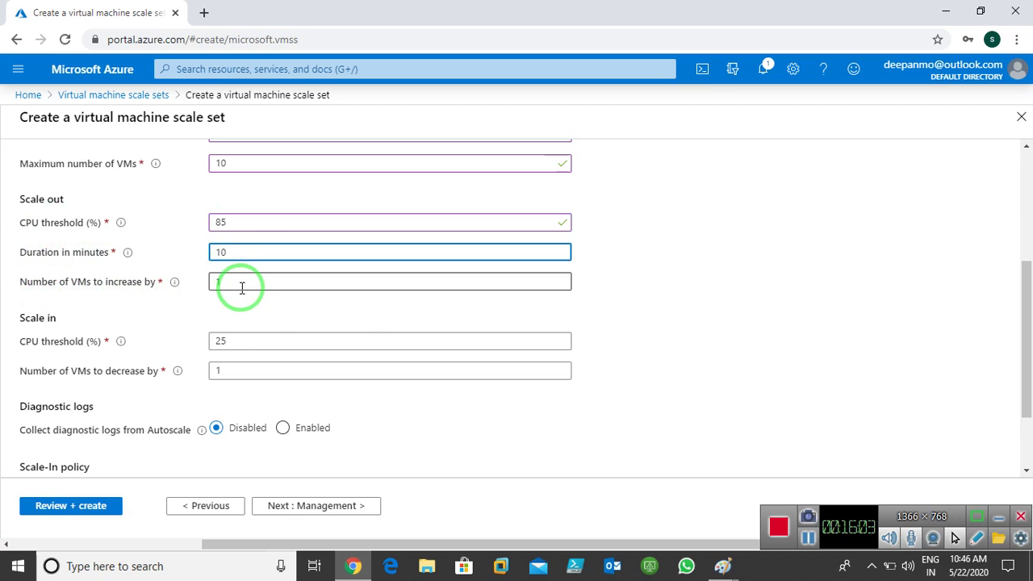
left_click(269, 320)
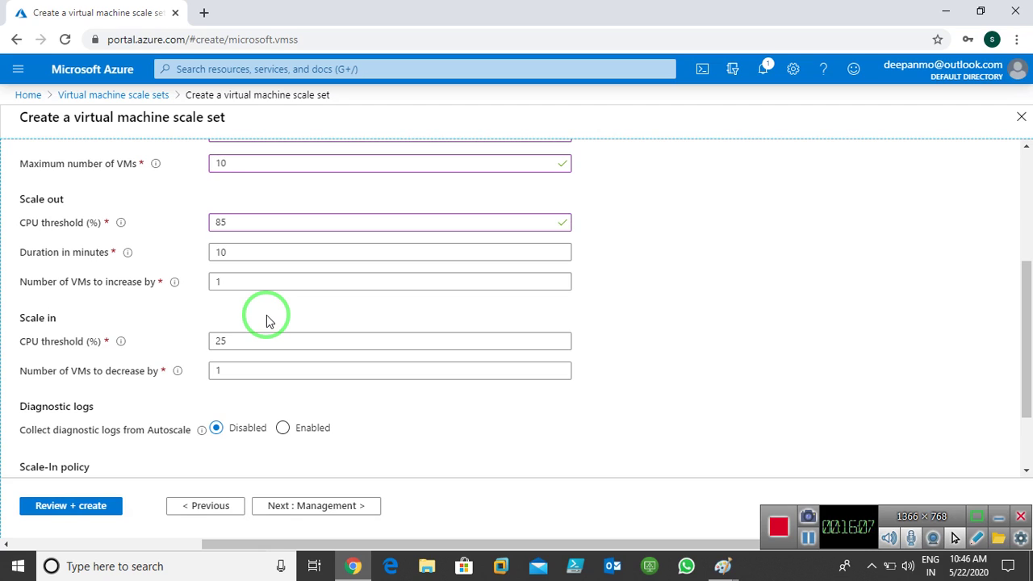
left_click(247, 280)
type("2")
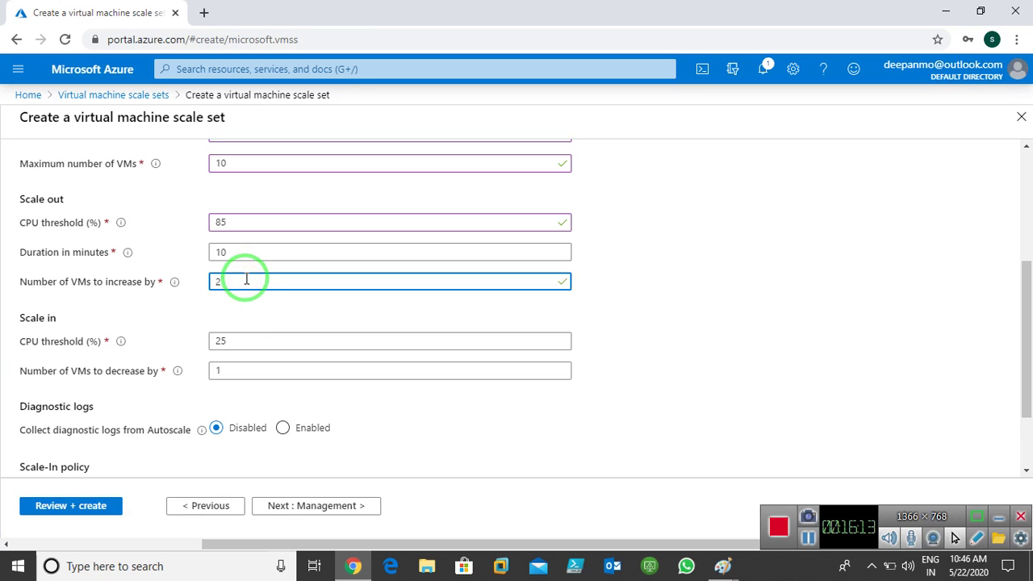
key("BackSpace")
type("1")
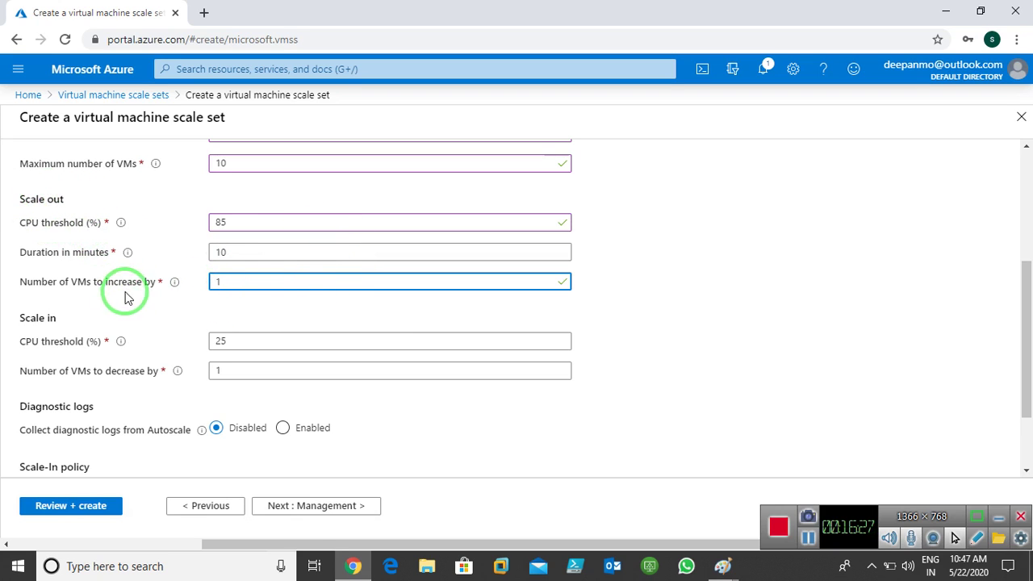
Step: Set the scale-in CPU threshold to 35 percent
scroll(473, 288, "down", 1)
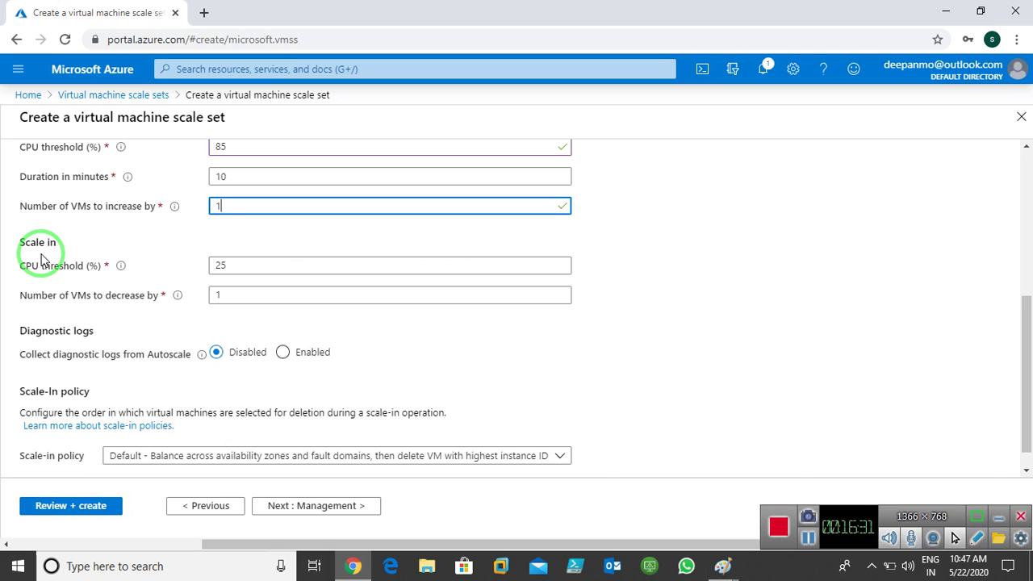
left_click(231, 265)
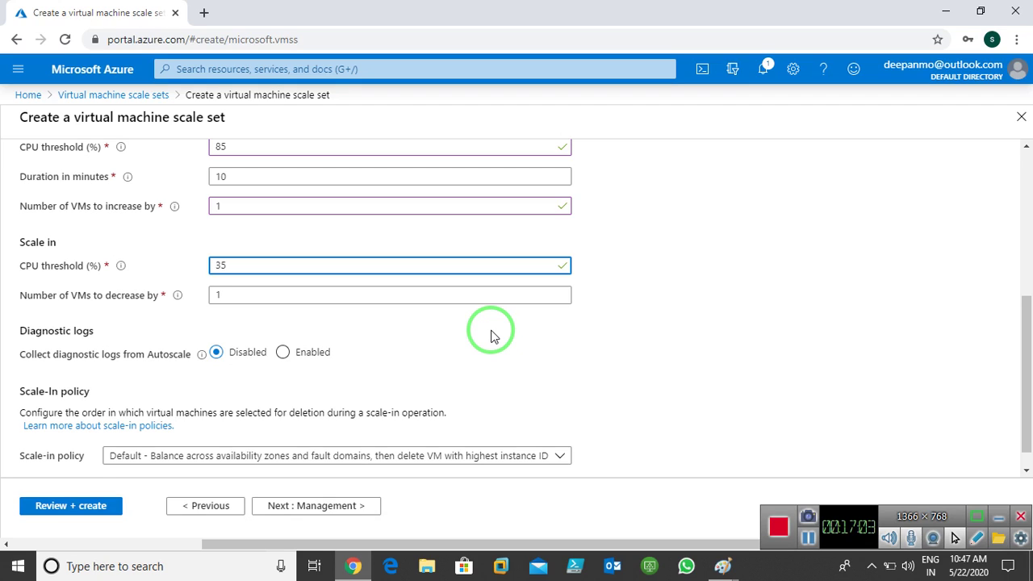
left_click(373, 372)
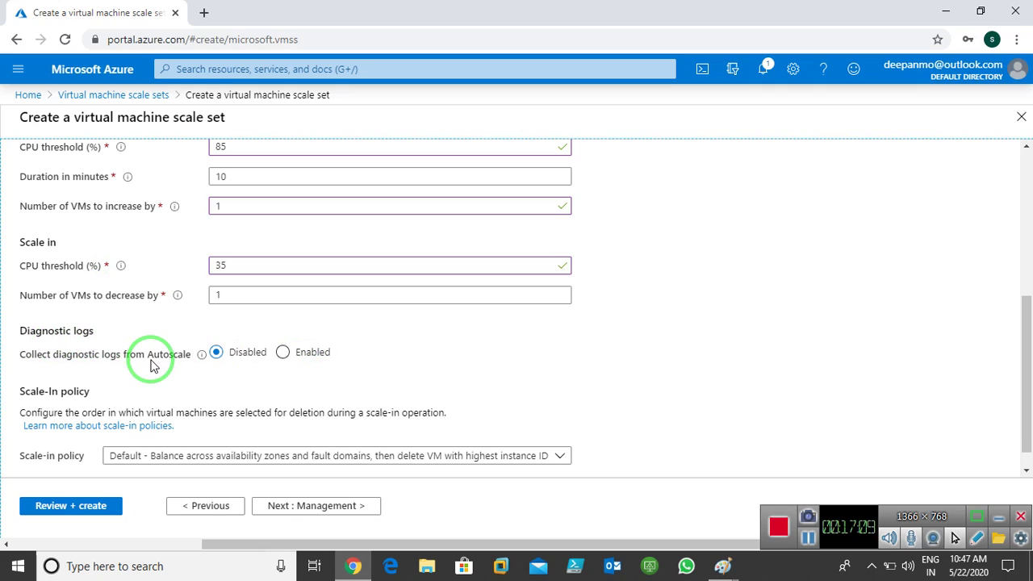
Step: Try enabling diagnostic log collection from Autoscale, check the available log workspaces and disable the collection again
left_click(300, 360)
scroll(435, 347, "down", 1)
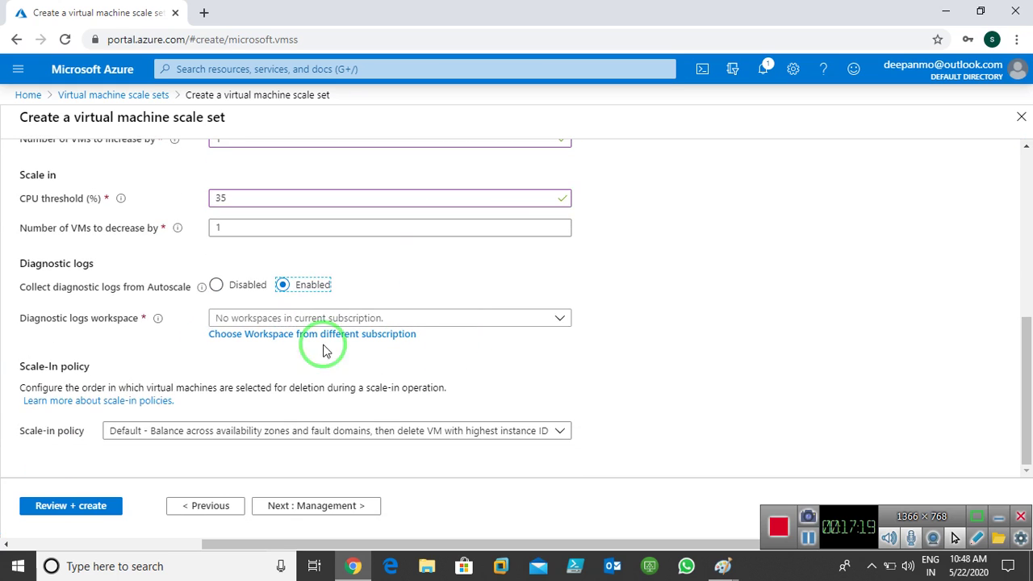
left_click(461, 321)
left_click(656, 320)
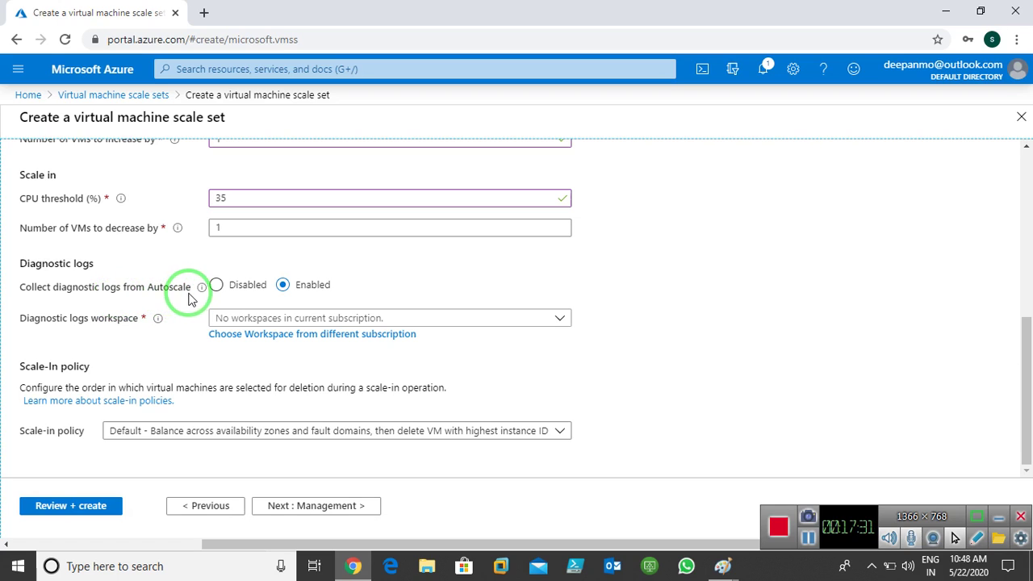
left_click(218, 285)
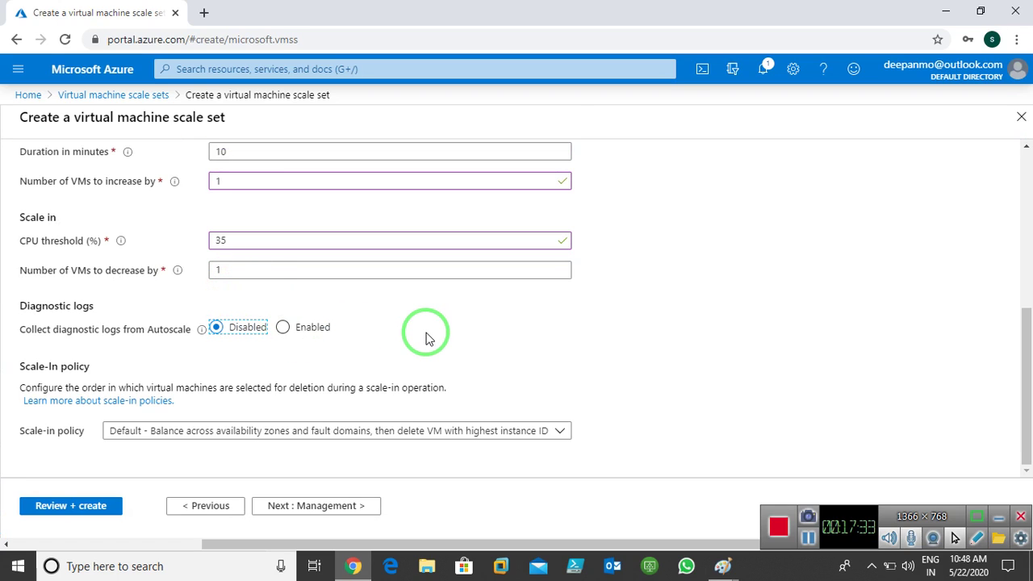
Step: Advance to the Management settings and turn boot diagnostics off
left_click(352, 507)
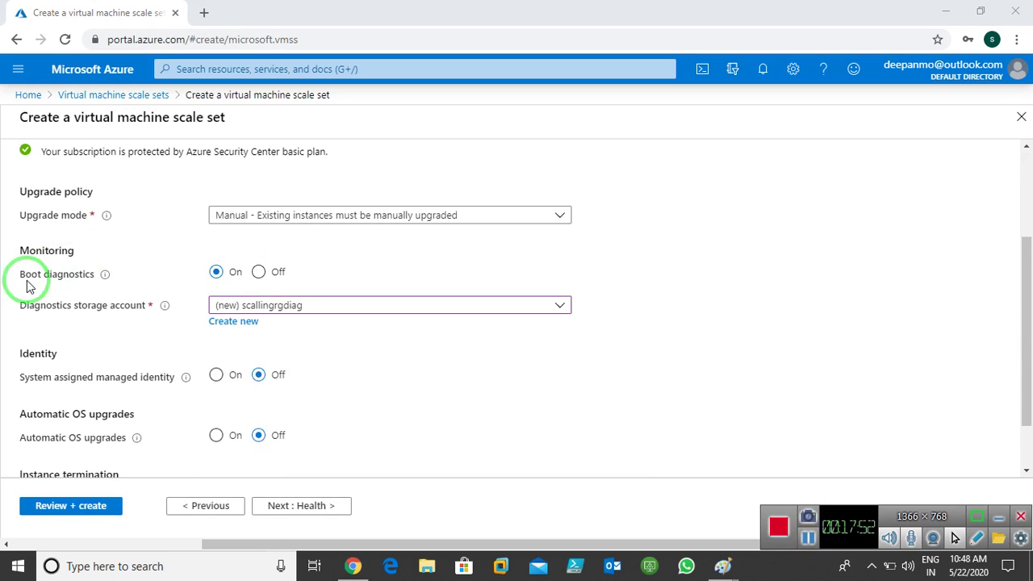
left_click(256, 274)
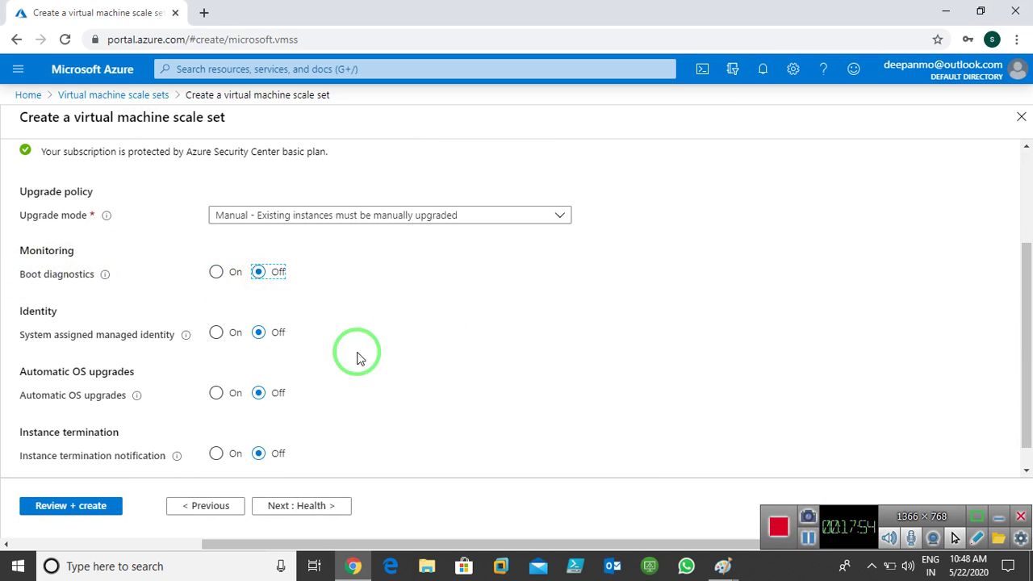
scroll(575, 347, "up", 2)
scroll(578, 351, "down", 3)
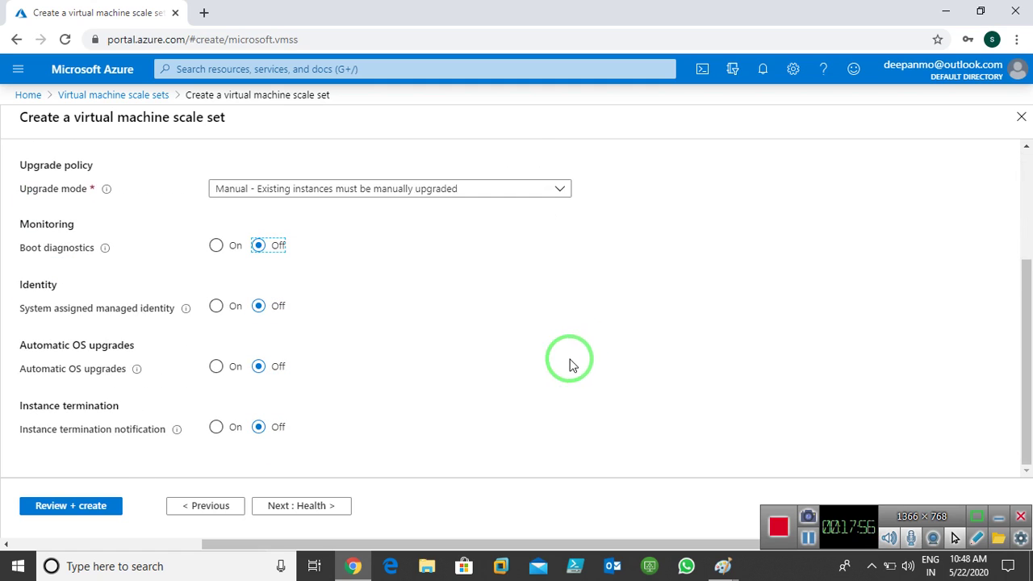
Step: Advance to the Health settings and enable application health monitoring with the Application health extension over HTTP on port 80
left_click(305, 502)
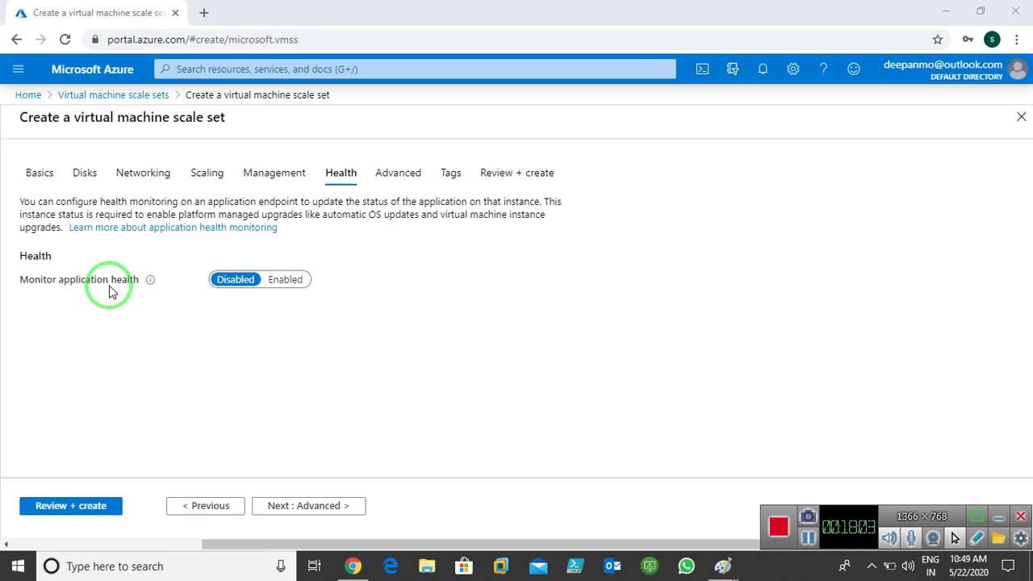
left_click(271, 288)
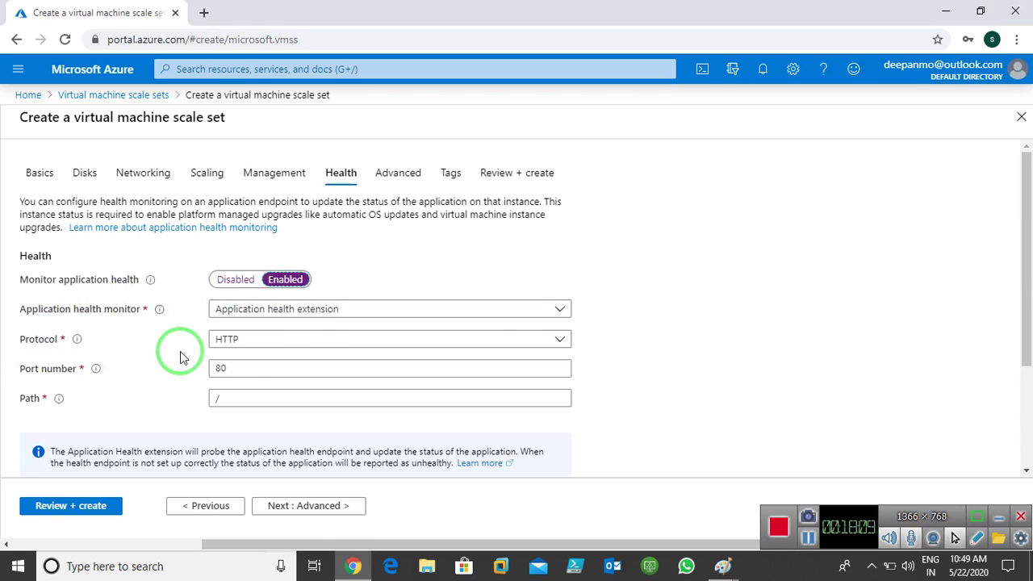
left_click(357, 374)
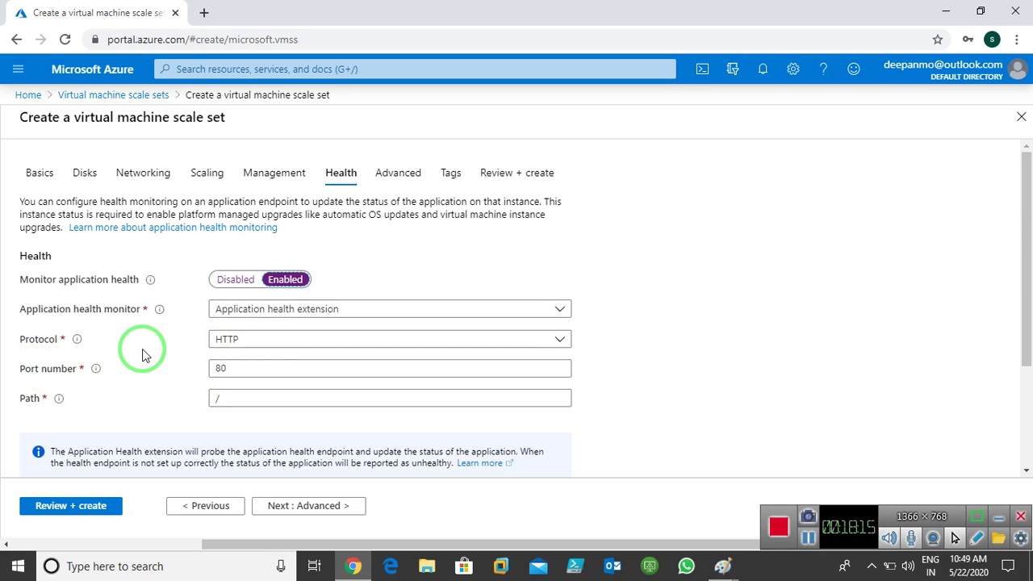
left_click(360, 312)
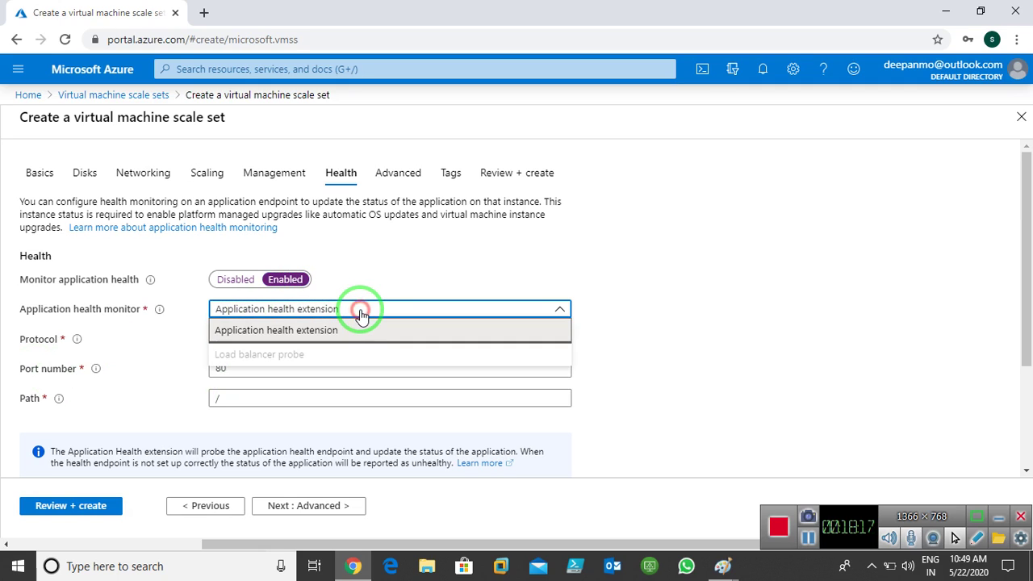
left_click(360, 312)
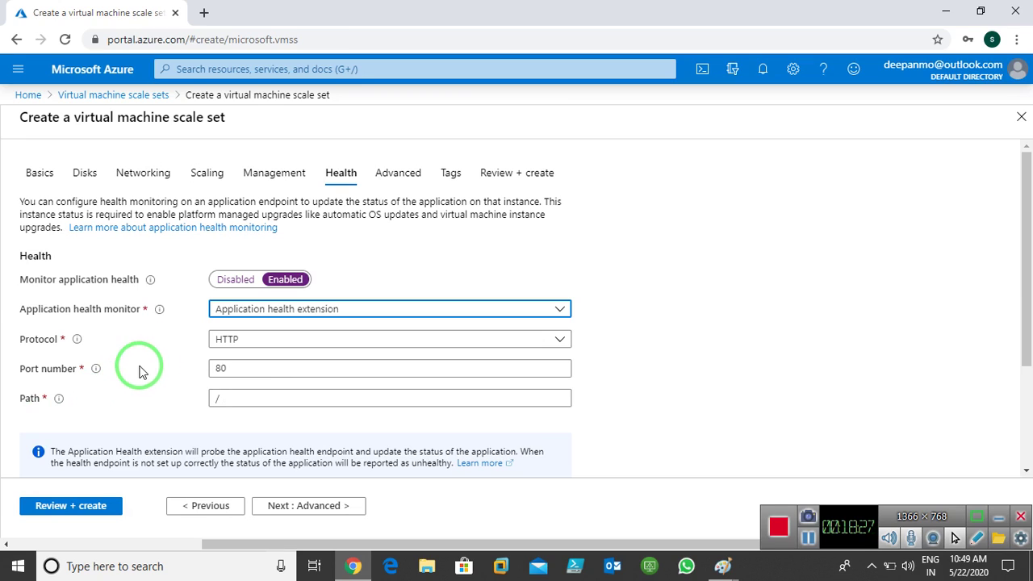
left_click(232, 283)
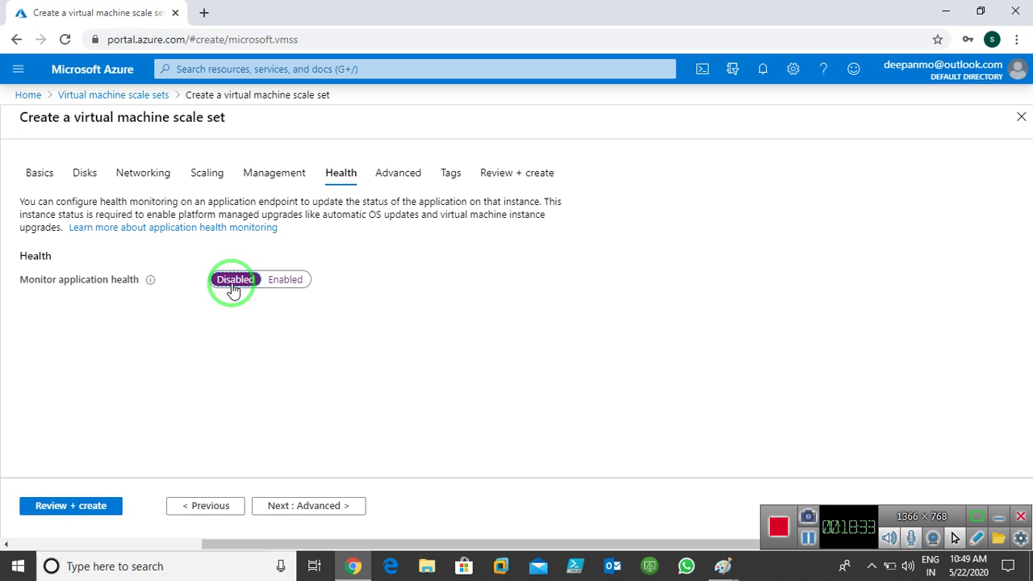
left_click(281, 281)
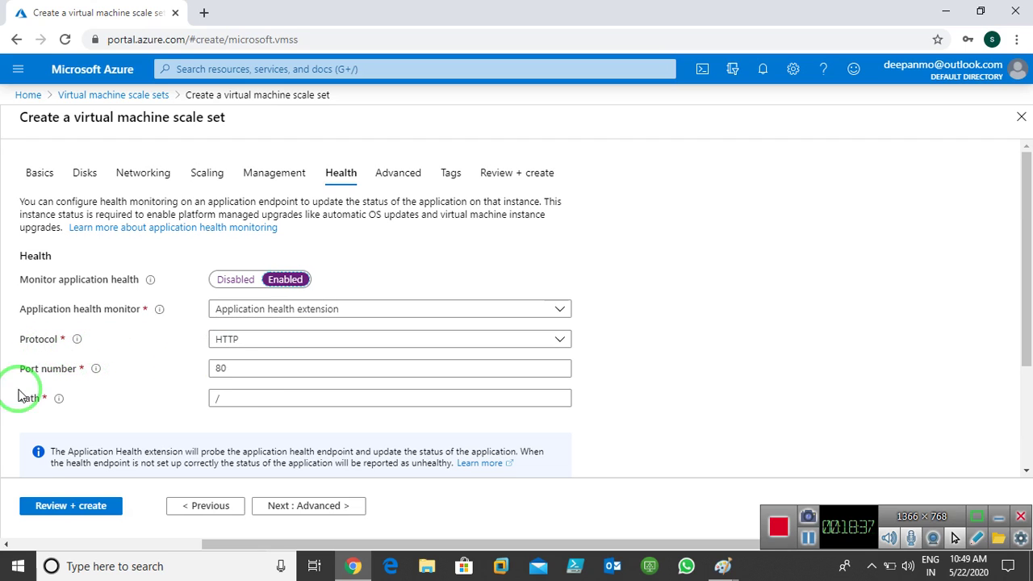
Step: Disable application health monitoring and advance through the Advanced settings to the Tags settings, keeping the Advanced defaults
left_click(228, 283)
left_click(292, 505)
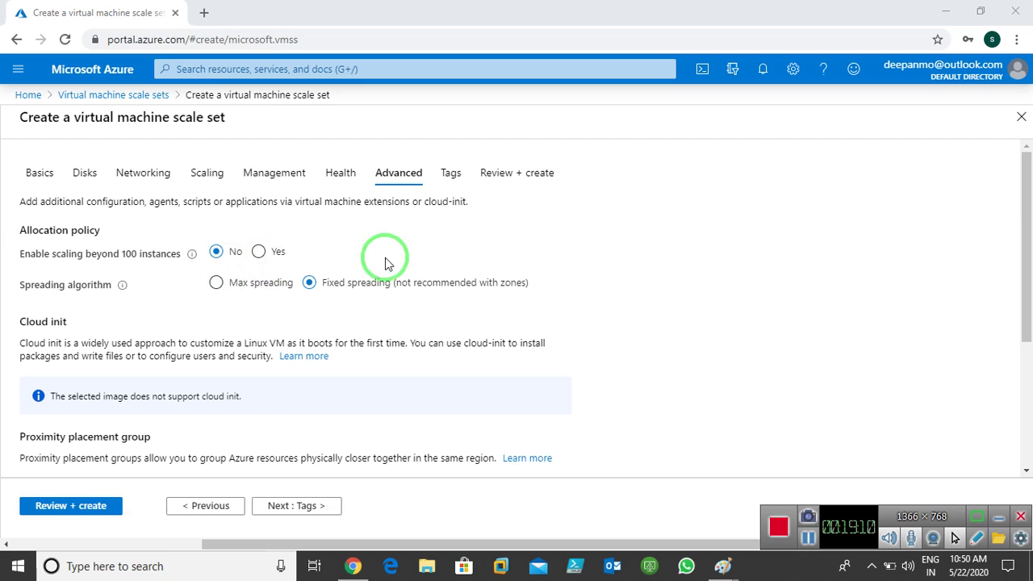
scroll(401, 315, "down", 2)
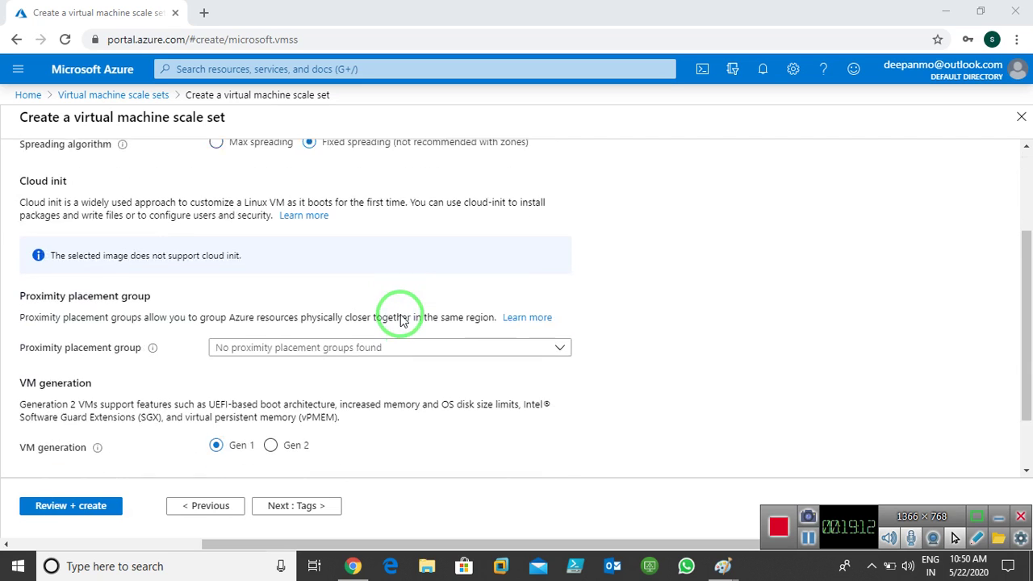
left_click(284, 508)
Step: Add a tag called Name with the value Scale-set to the scale set's resources
left_click(137, 293)
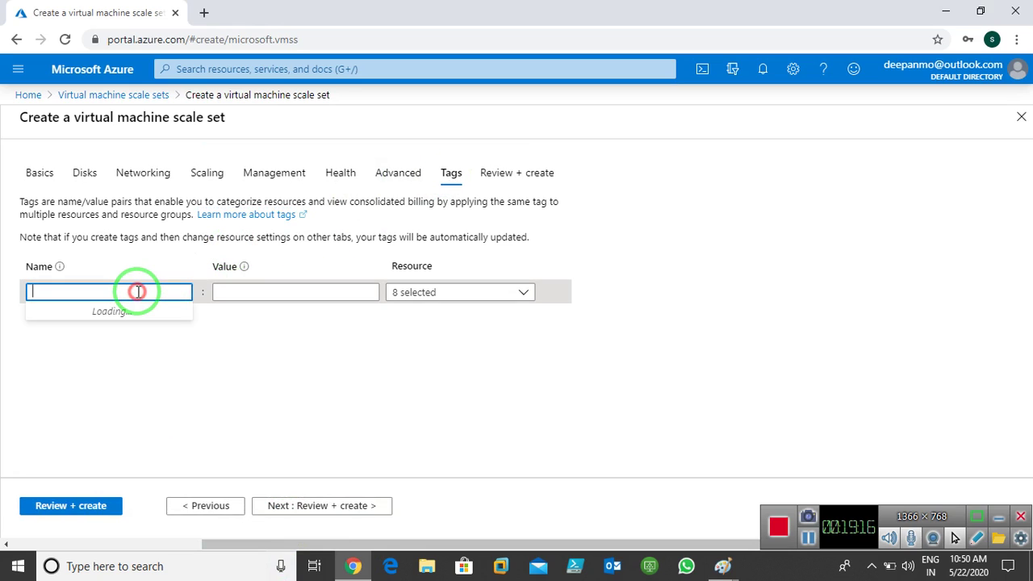
type("Name")
key("Tab")
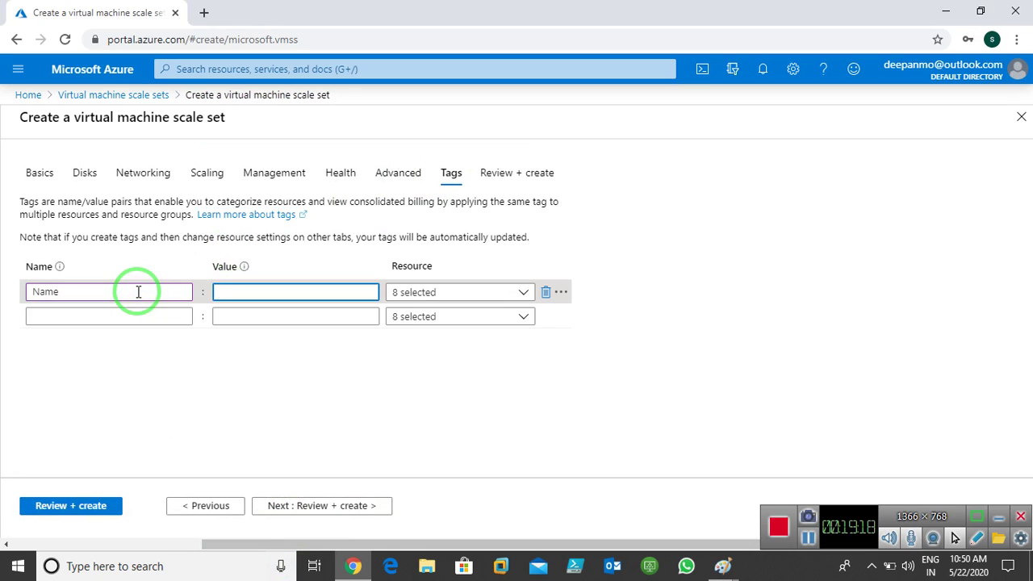
type("Scale-set")
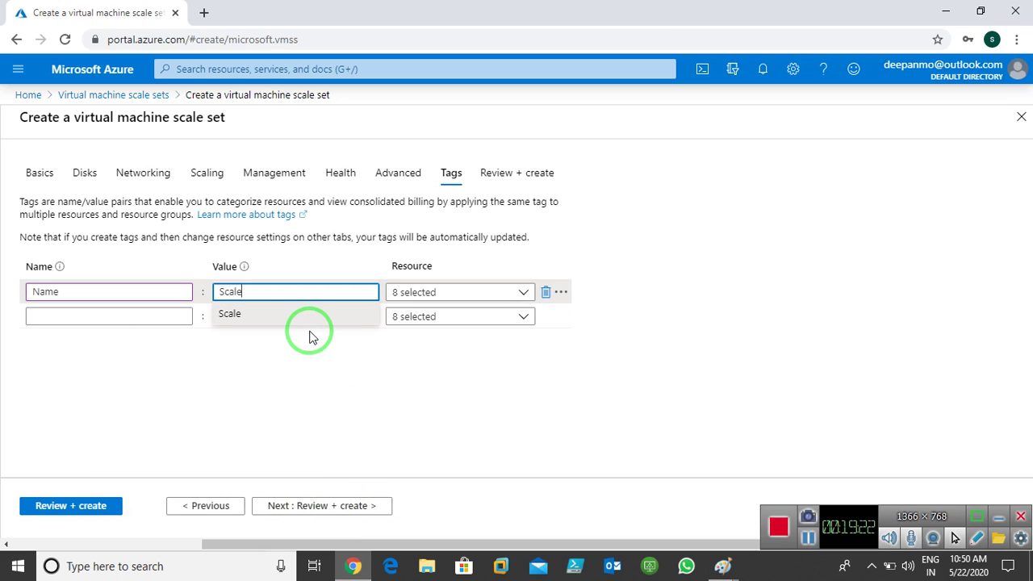
Step: Advance to the final review, validate the configuration and create the virtual machine scale set
left_click(311, 506)
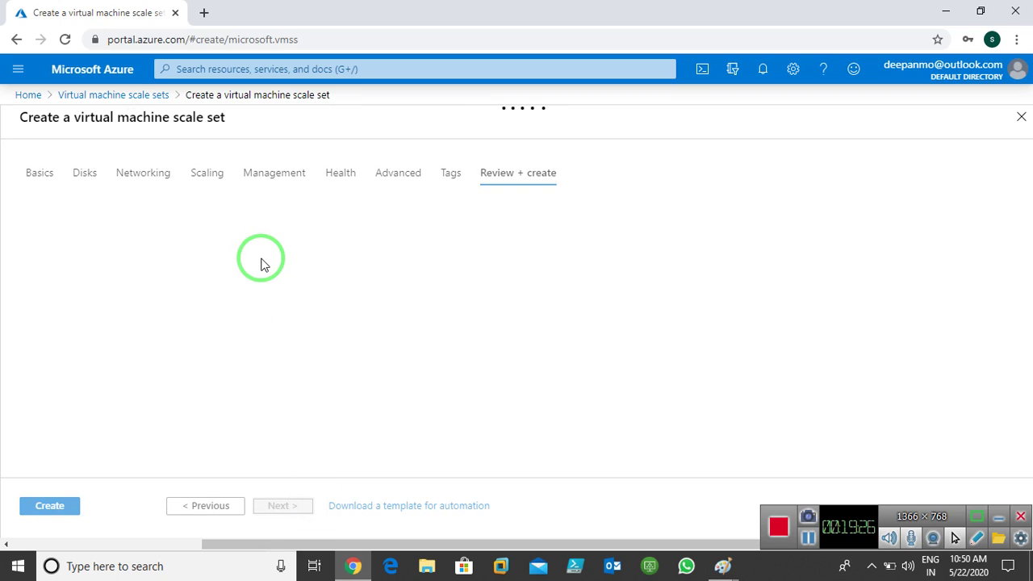
left_click(268, 294)
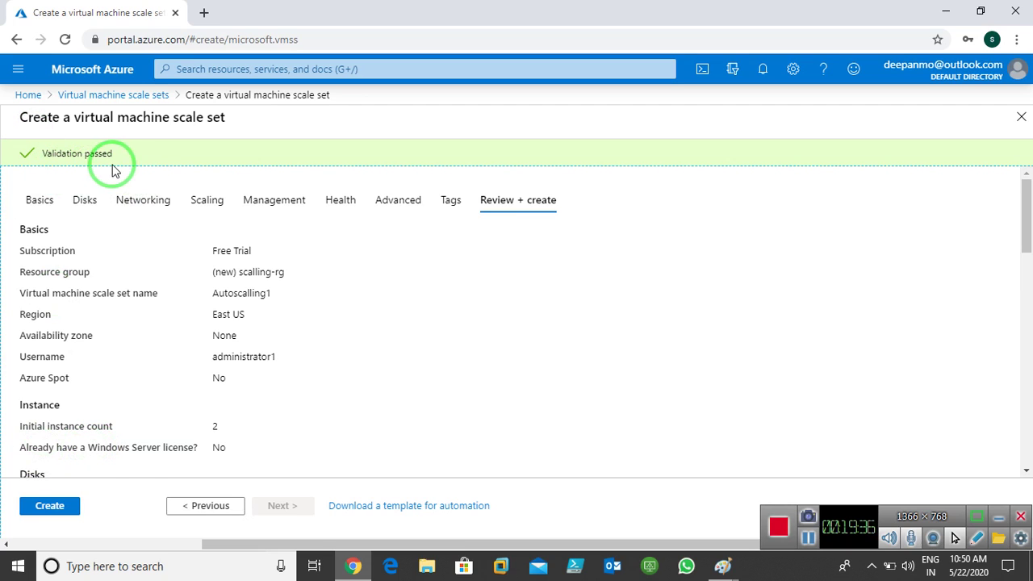
left_click(46, 508)
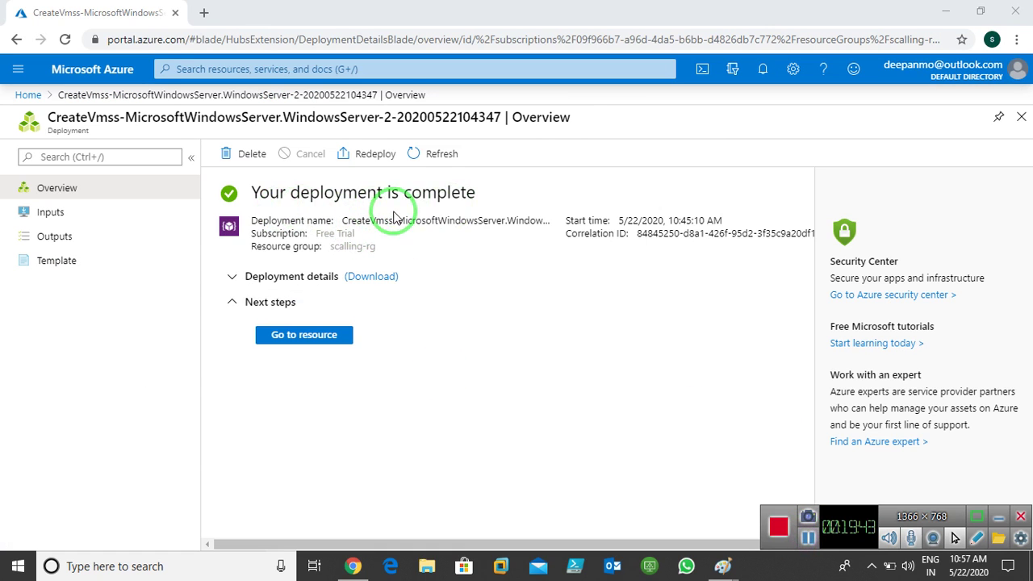
Step: Open the Autoscalling1 scale set from the list of virtual machine scale sets and check its instances and networking rules
left_click(27, 95)
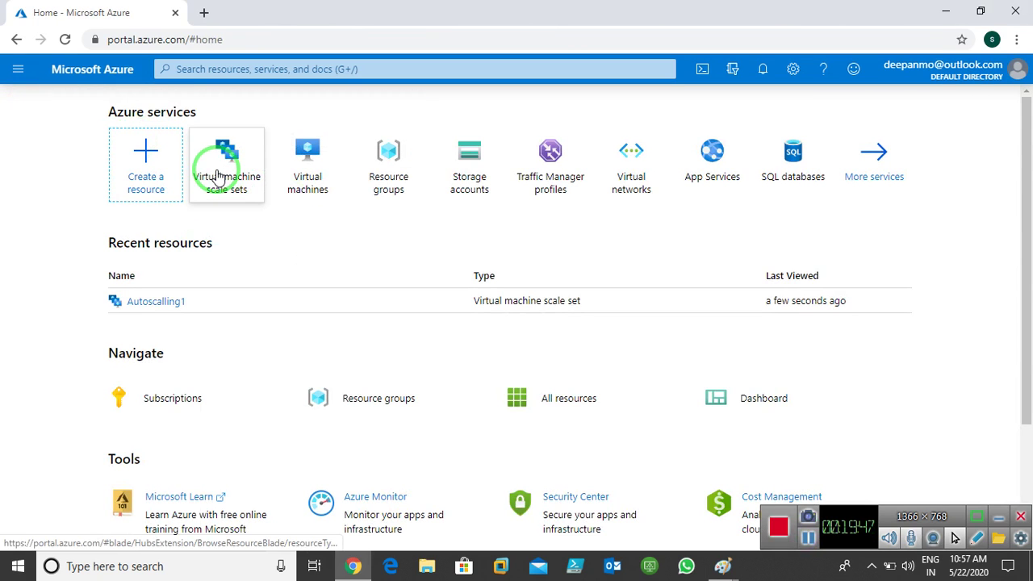
left_click(218, 176)
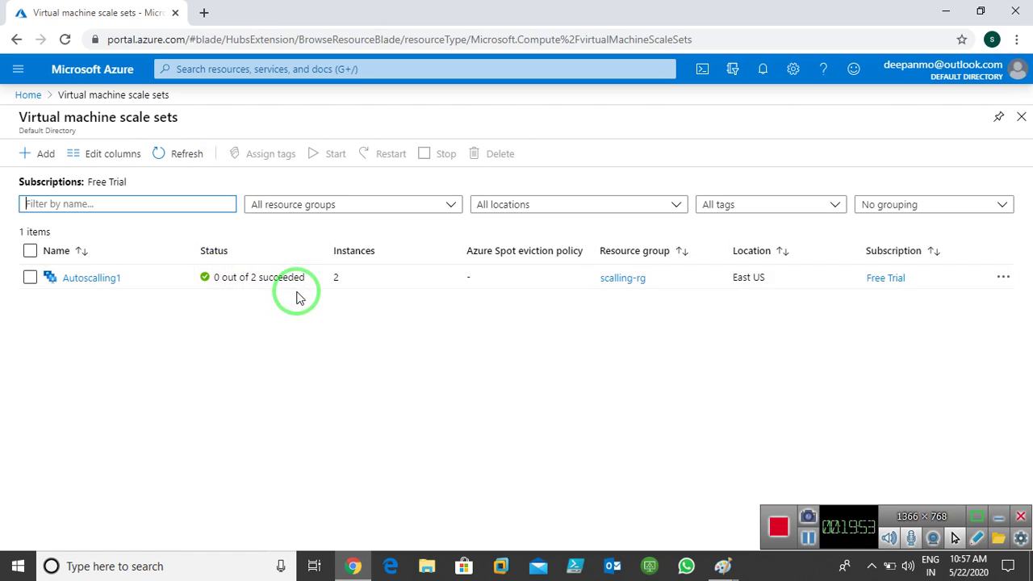
left_click(72, 283)
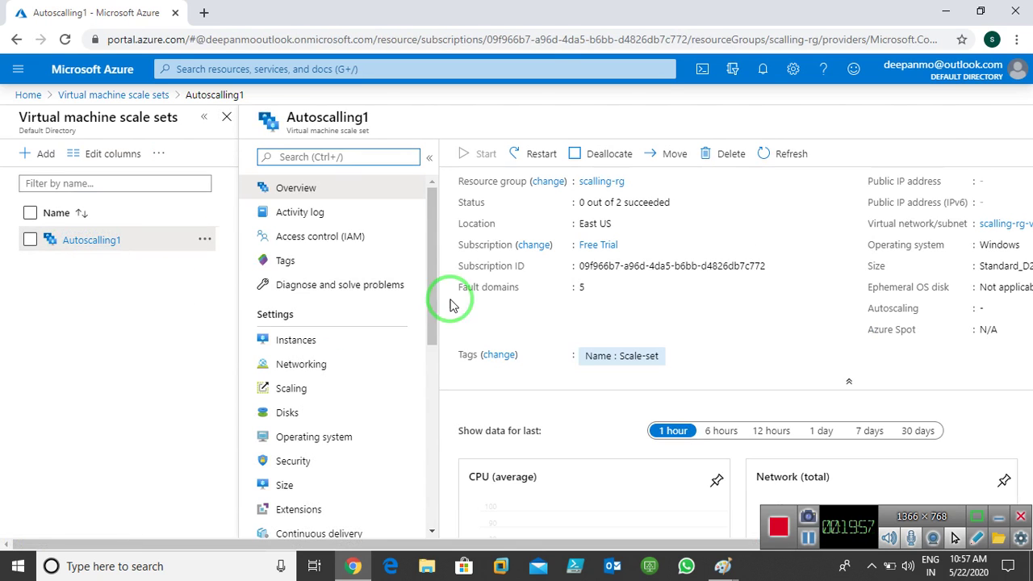
left_click(289, 351)
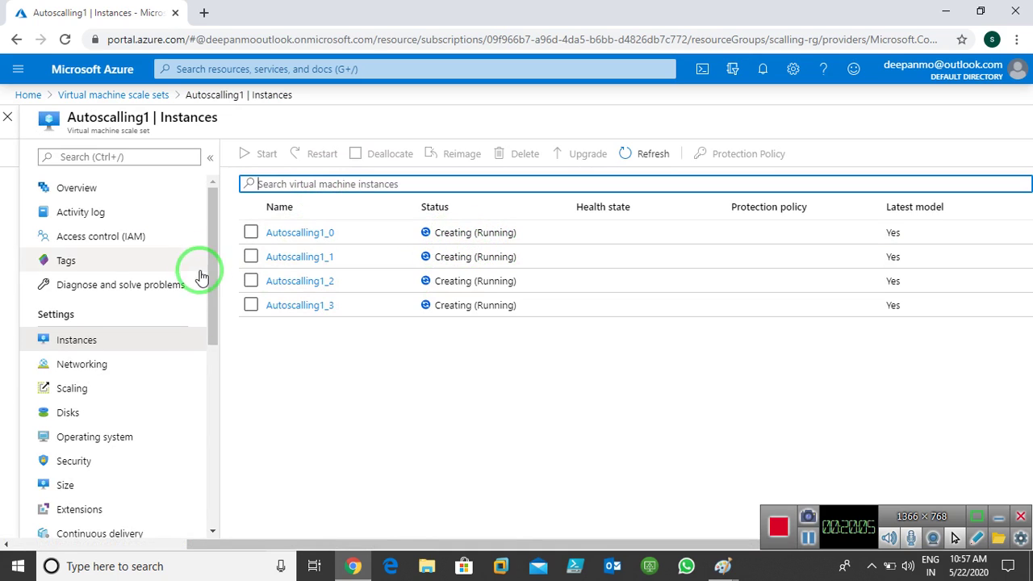
left_click(100, 363)
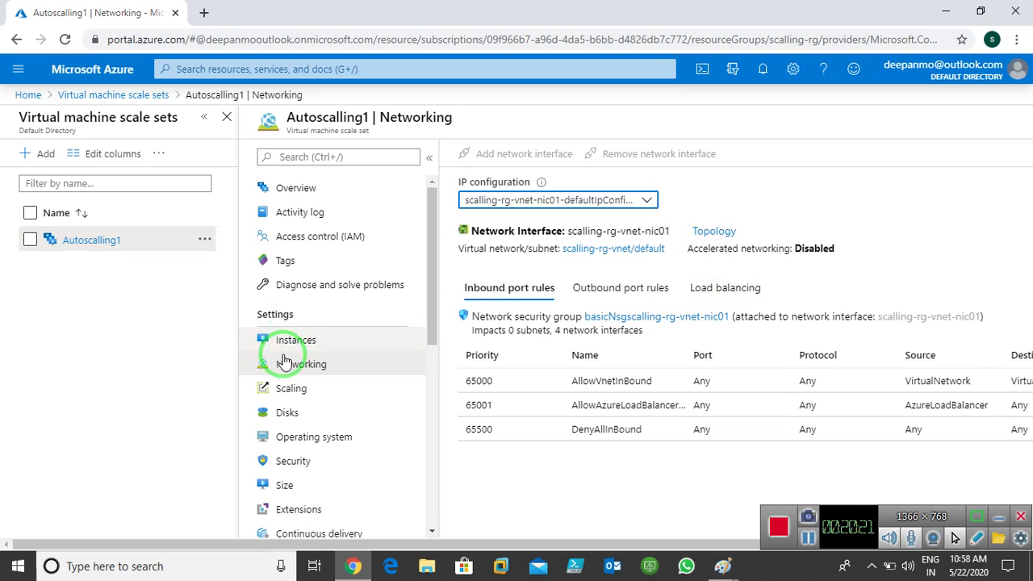
Step: Examine the Scaling configuration of Autoscalling1, including its custom autoscale profile, scale-out and scale-in rules and instance limits
left_click(300, 394)
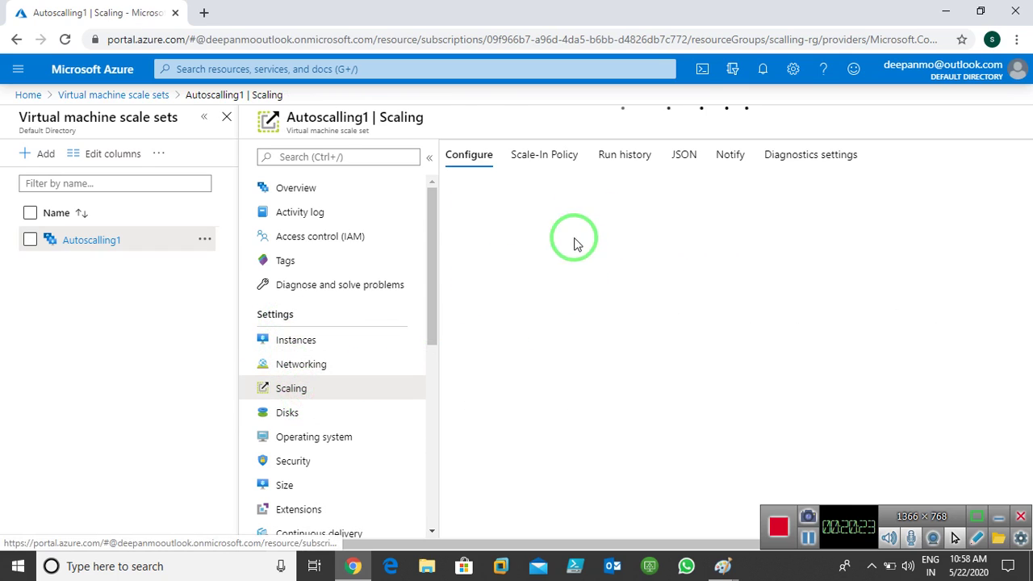
left_click(223, 118)
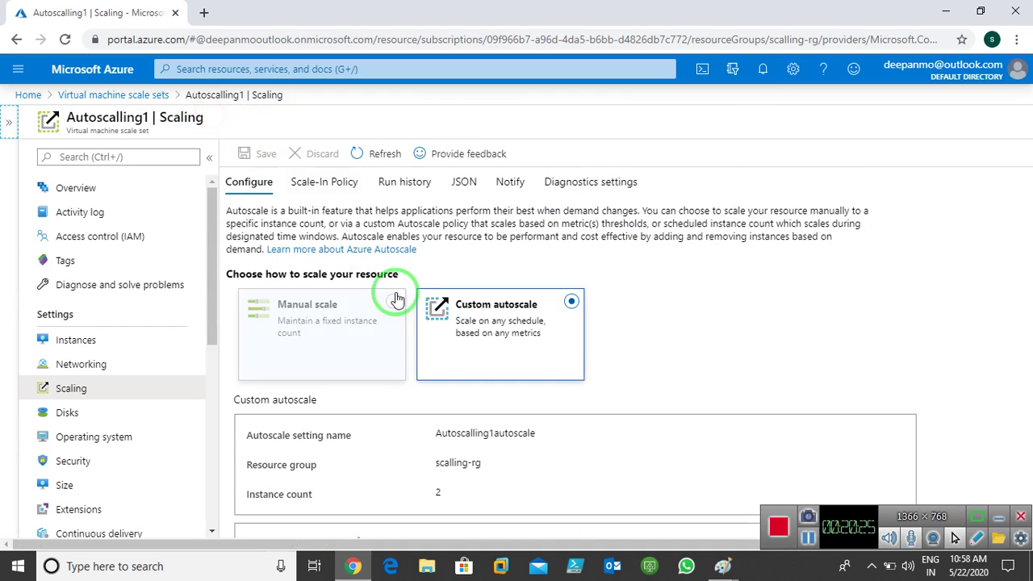
scroll(353, 207, "down", 2)
scroll(517, 242, "up", 2)
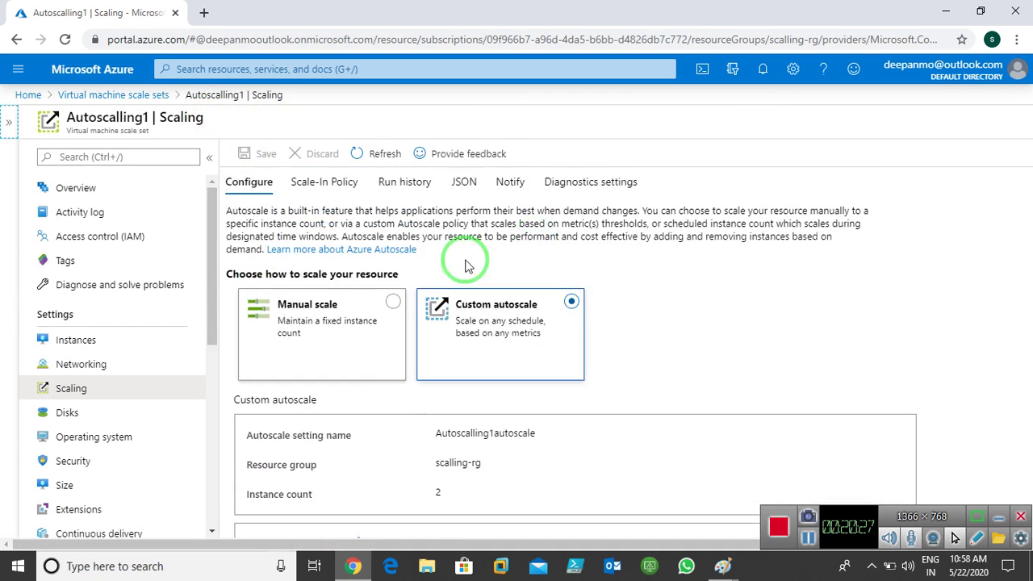
scroll(538, 311, "down", 2)
scroll(538, 311, "down", 1)
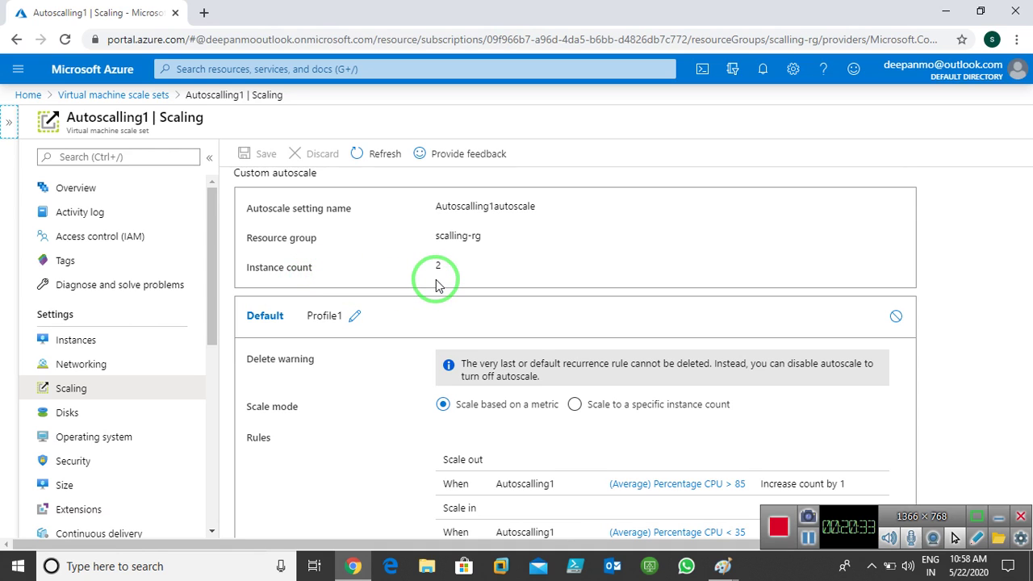
scroll(436, 280, "down", 2)
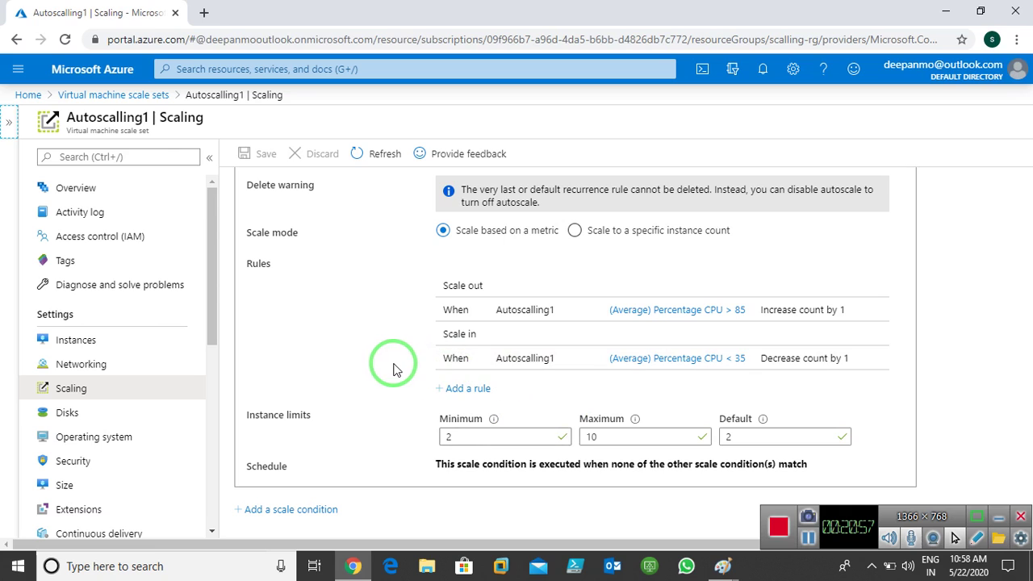
Step: Examine the scale set's operating system settings, highlighting the image offer and SKU
left_click(95, 438)
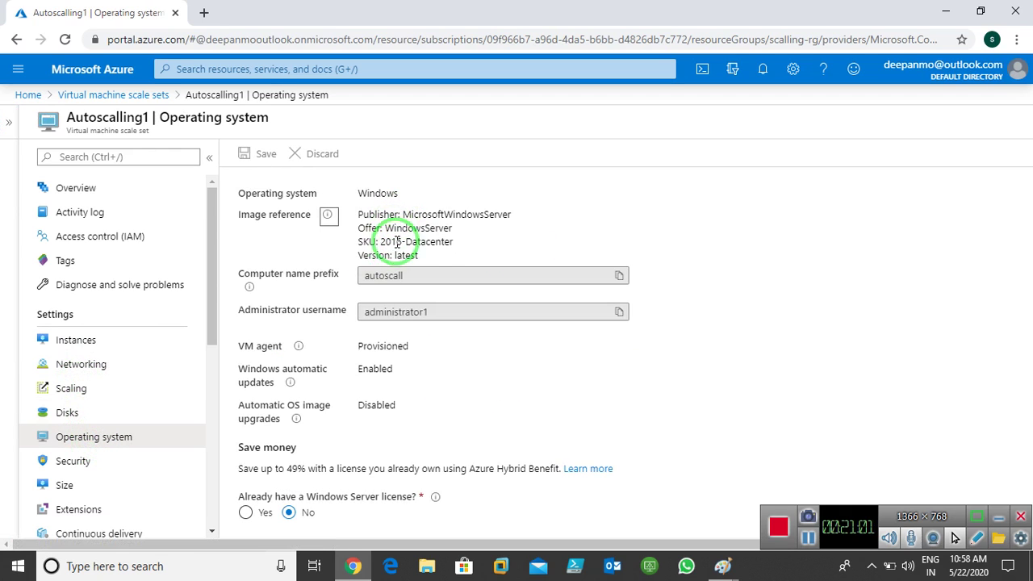
left_click_drag(385, 229, 457, 229)
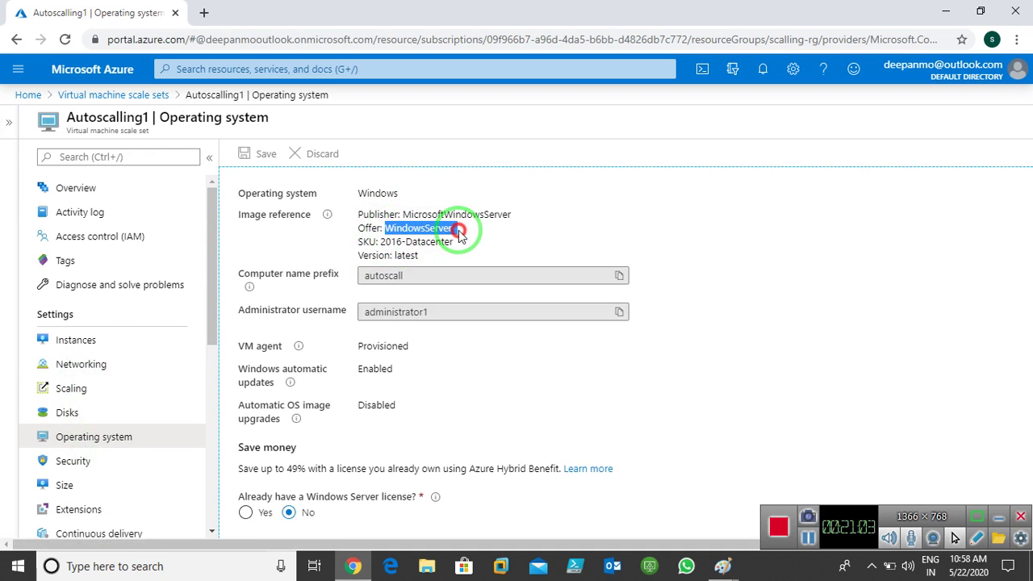
left_click_drag(377, 242, 462, 248)
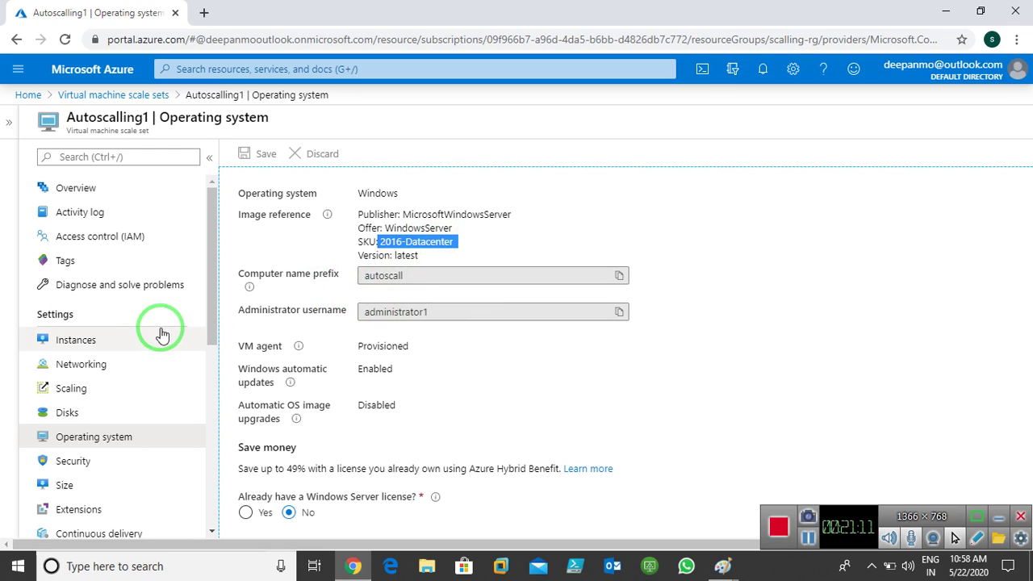
scroll(562, 340, "down", 1)
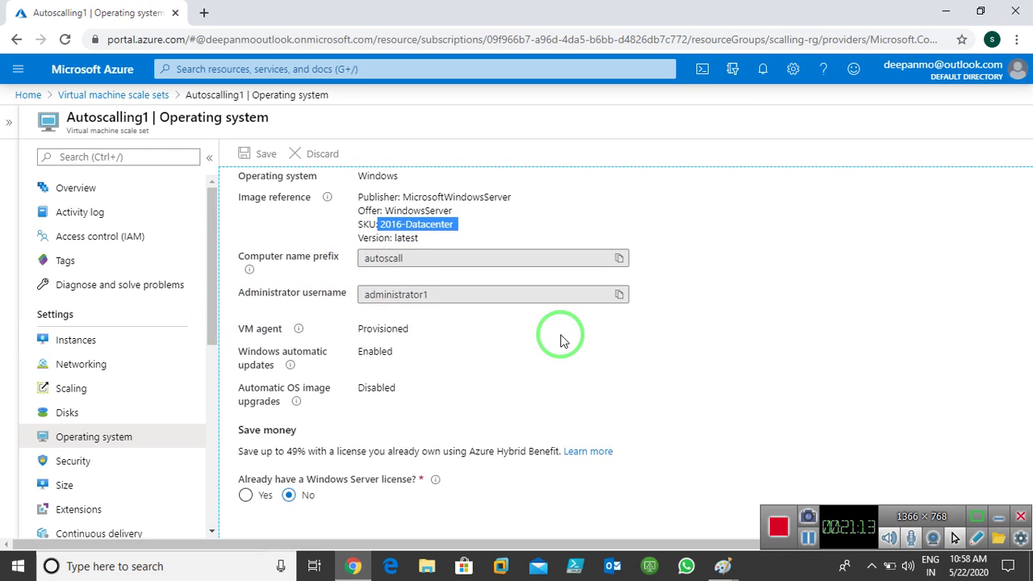
scroll(562, 340, "up", 1)
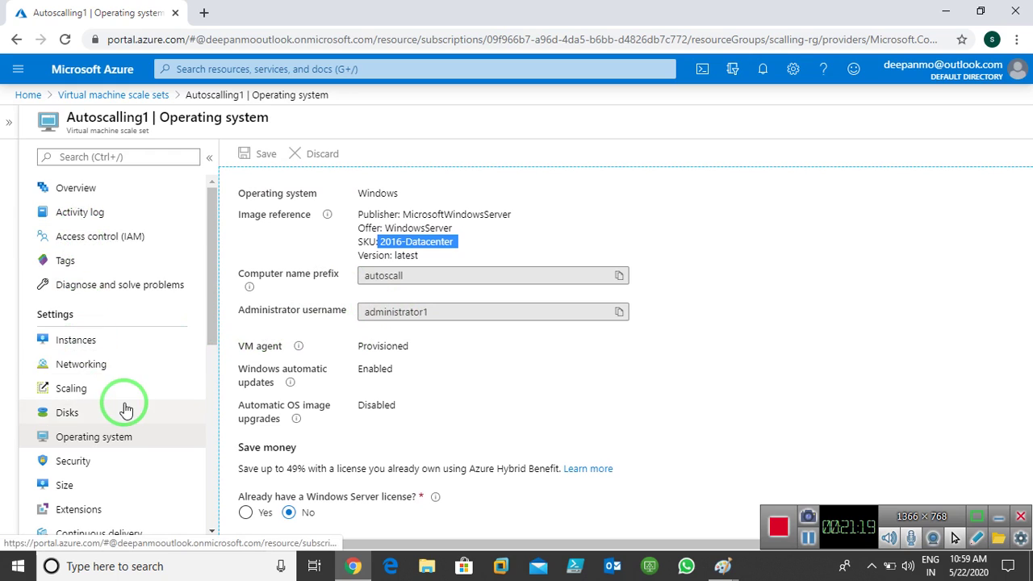
Step: Review the scale set's available VM sizes and its overview, and minimize the browser window
scroll(127, 410, "down", 1)
left_click(58, 410)
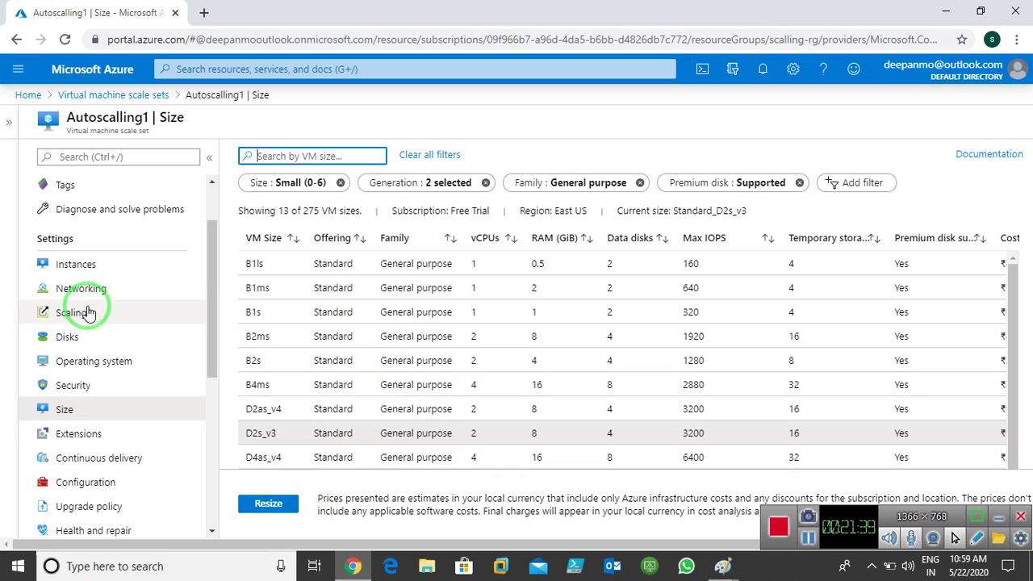
scroll(165, 366, "down", 2)
scroll(209, 372, "up", 4)
left_click(76, 186)
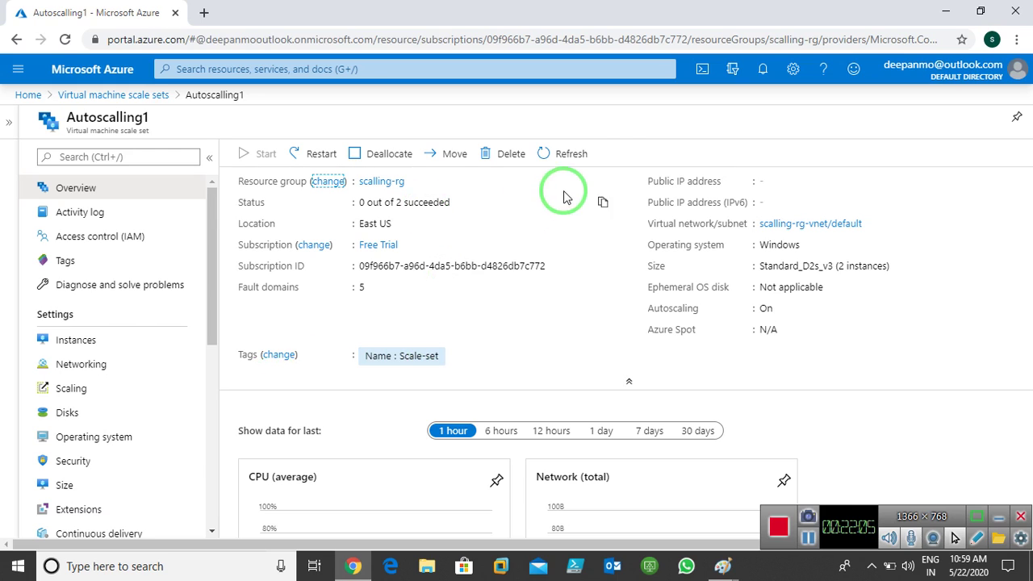
left_click(946, 13)
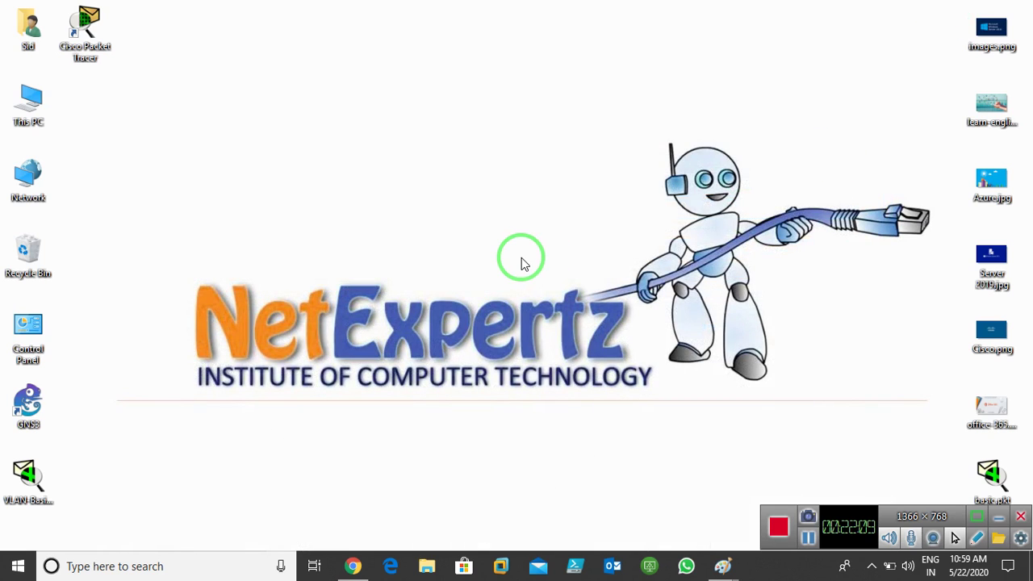